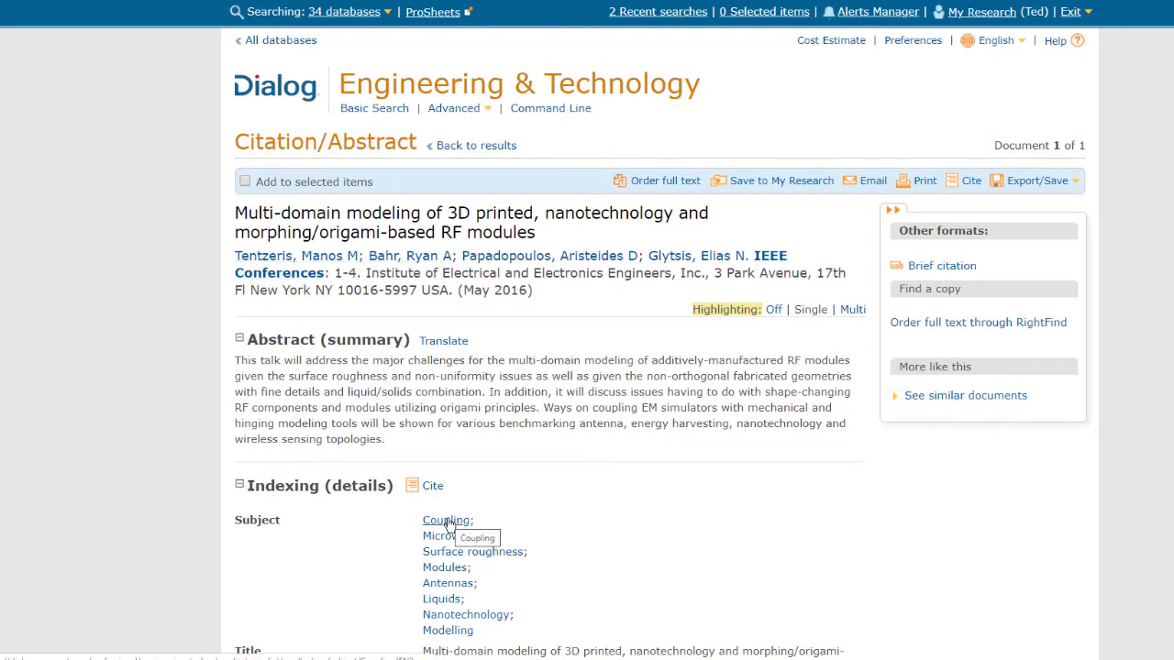
scroll(449, 522, down, 6)
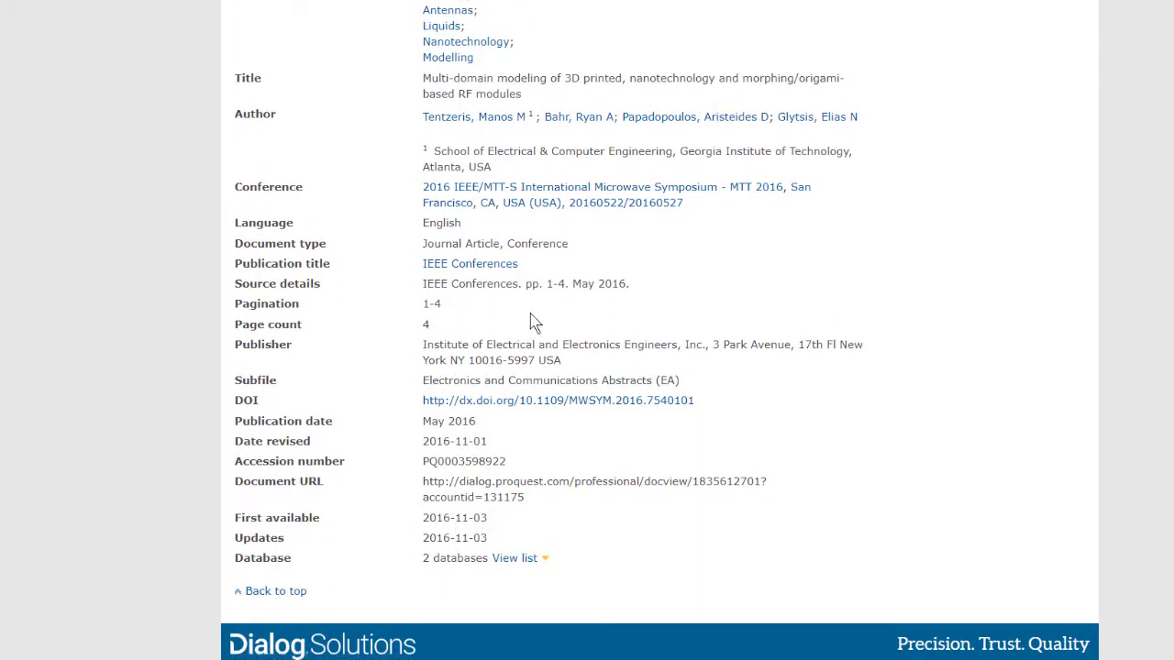
triple_click(497, 265)
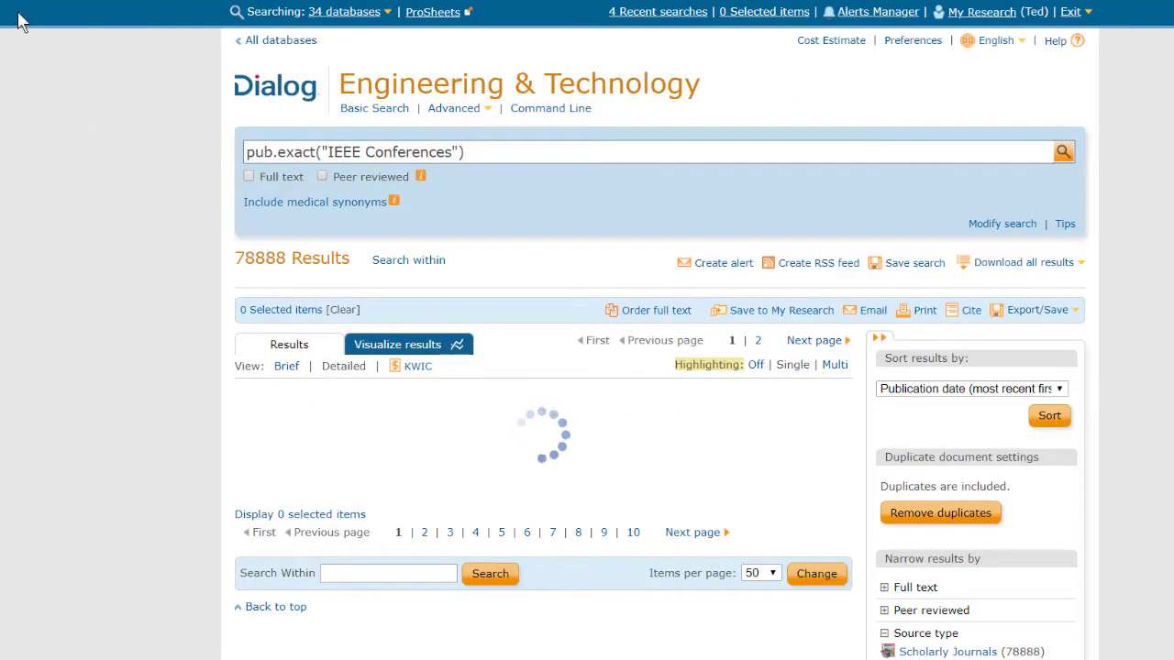
key(alt+Left)
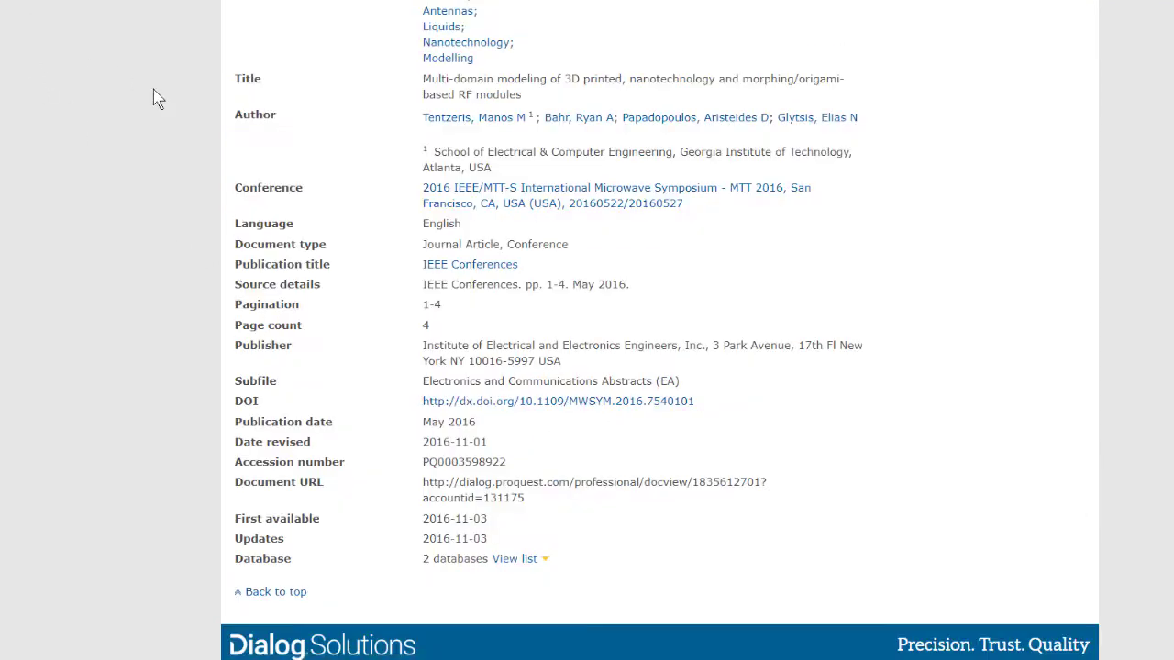
scroll(337, 233, up, 4)
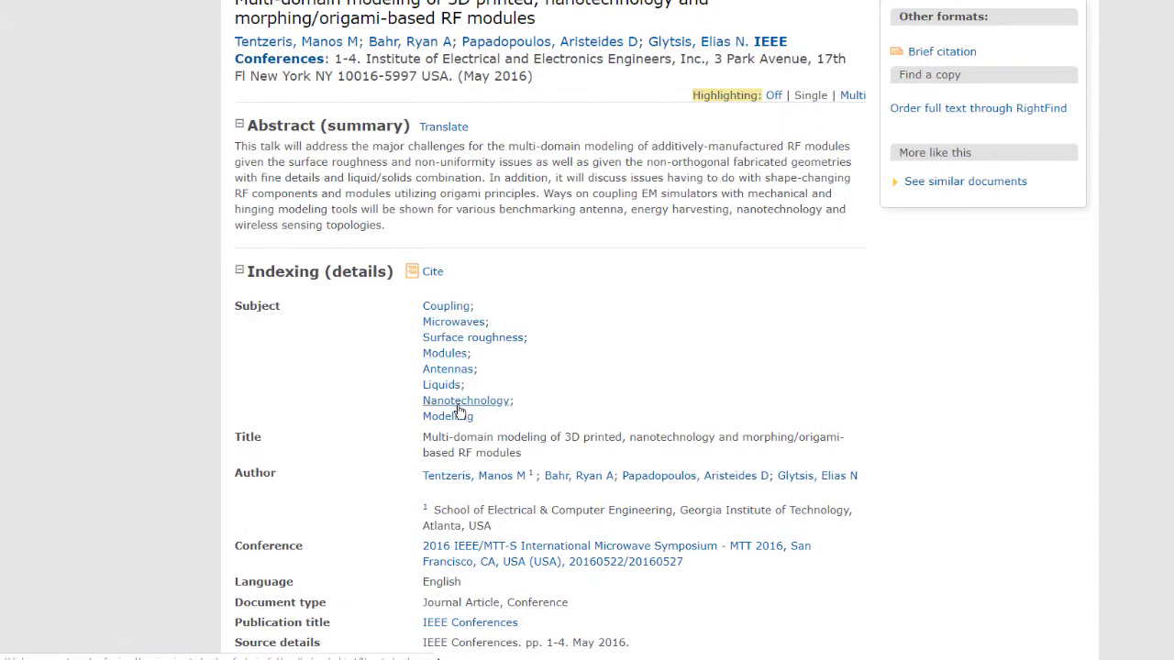
scroll(280, 384, up, 2)
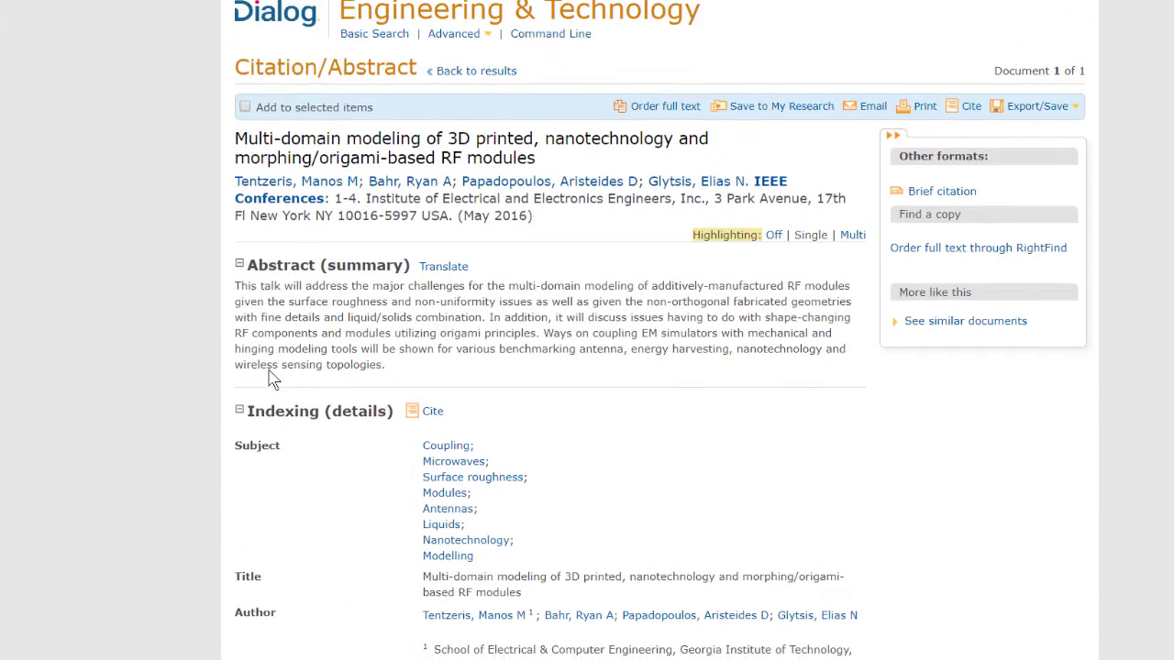
scroll(254, 356, up, 1)
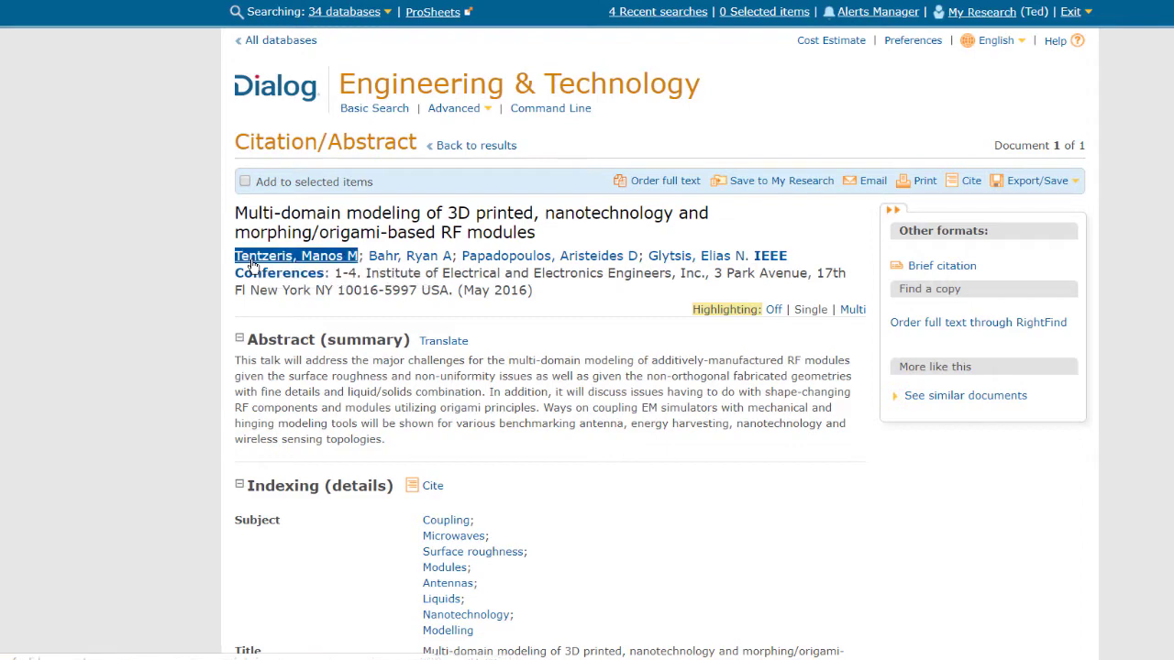
Run an author search from the first author's name link on the abstract page
click(252, 263)
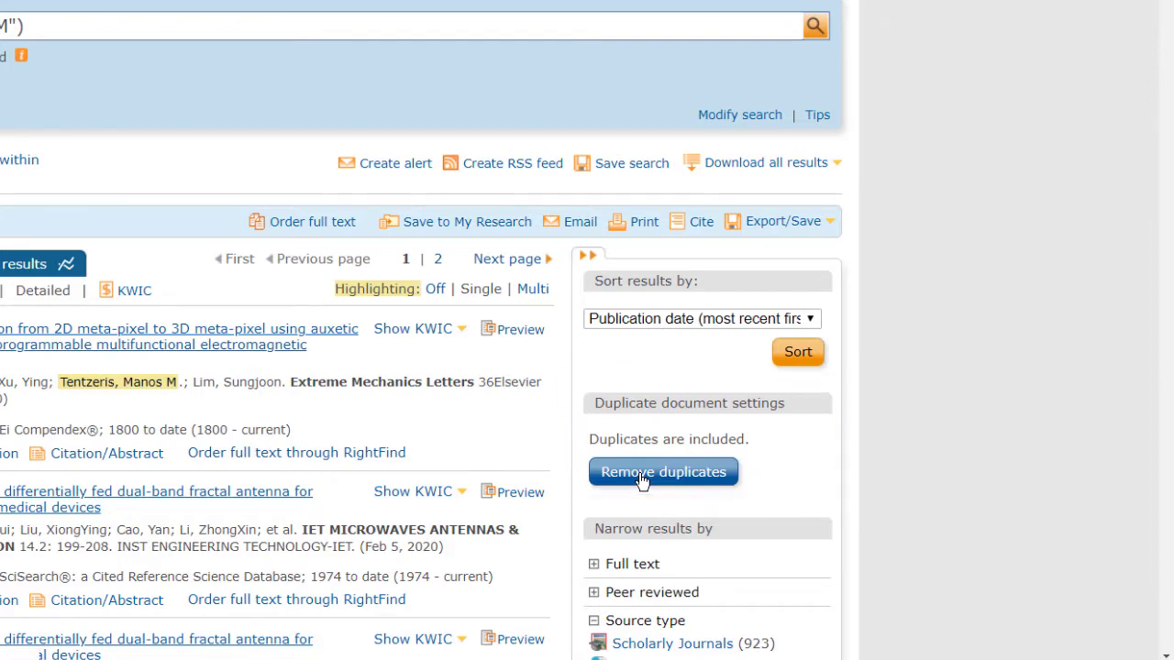
Remove duplicate records from the author's search results
click(641, 478)
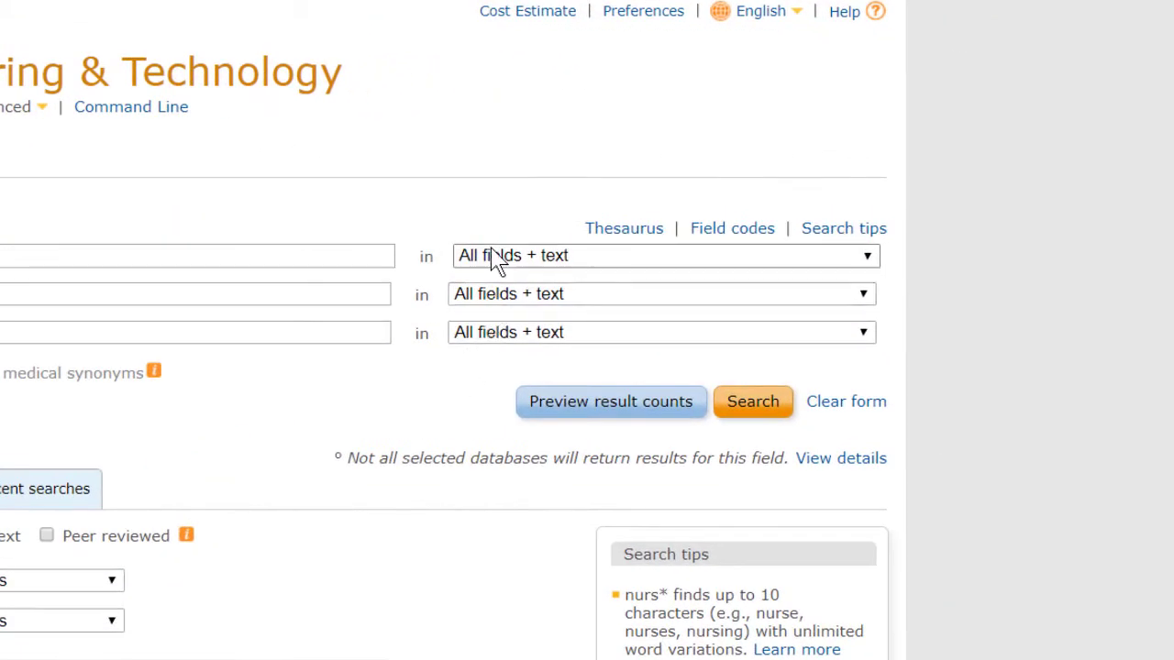
Set the first search row to Author — AU and preview its author lookup list
click(496, 259)
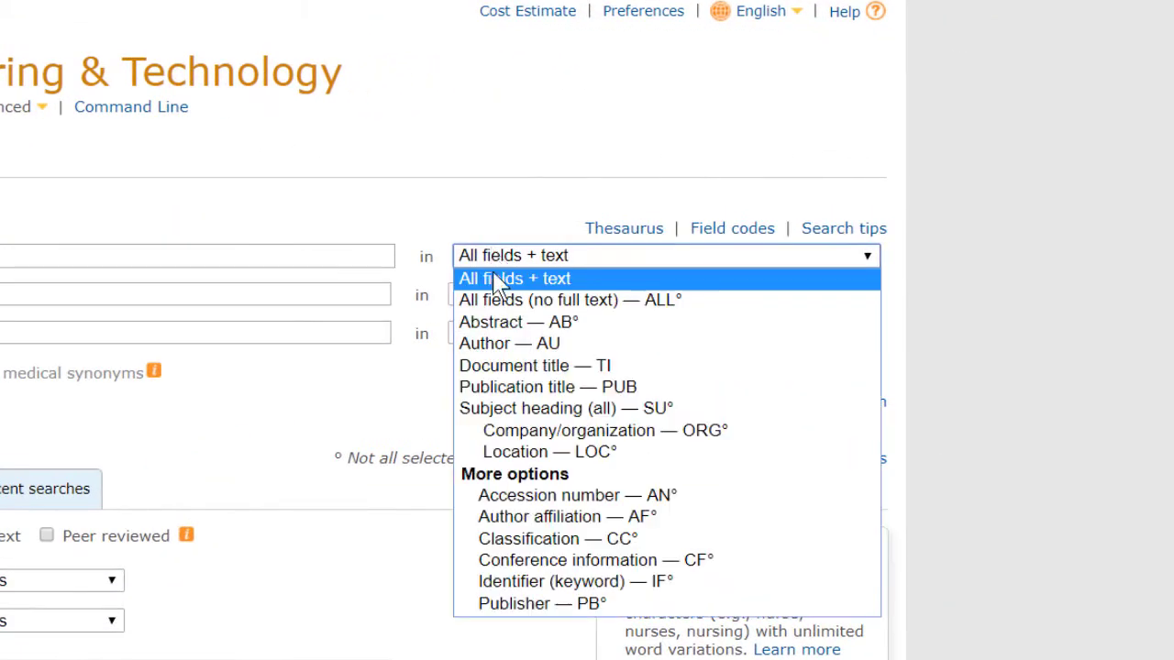
click(506, 345)
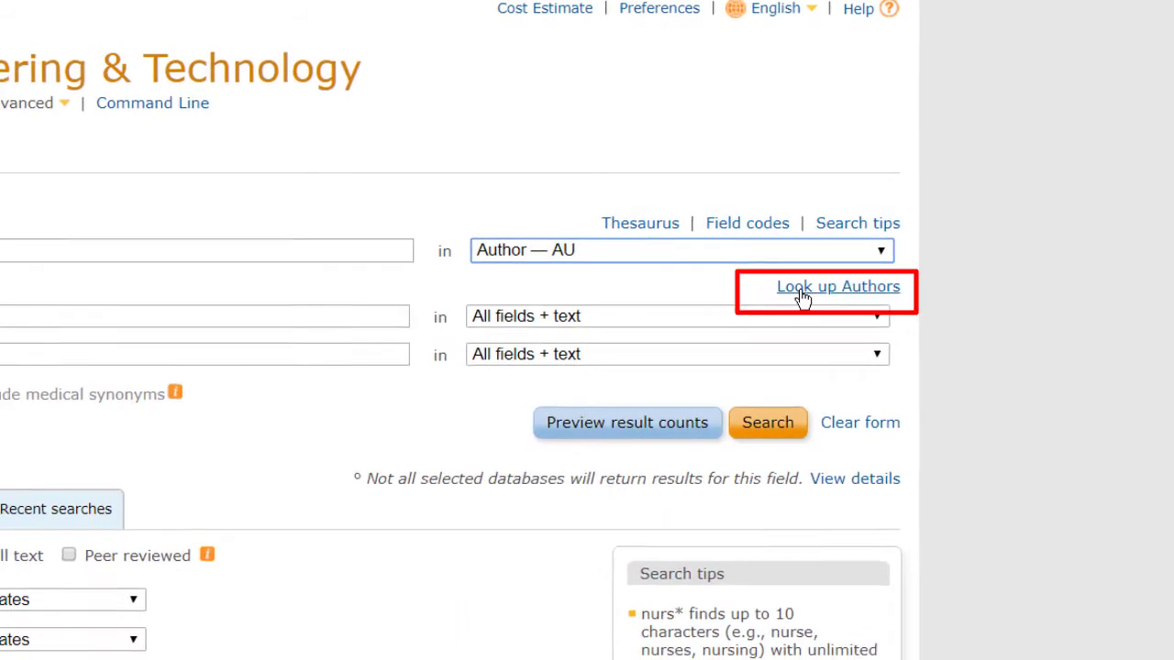
click(786, 295)
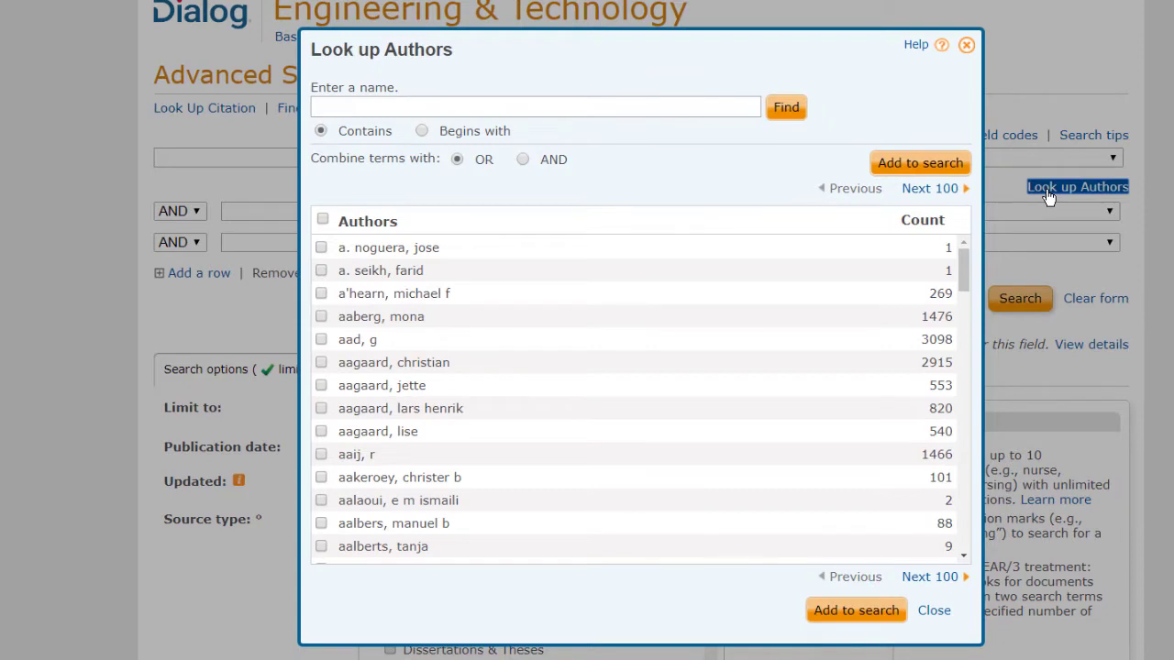
click(963, 48)
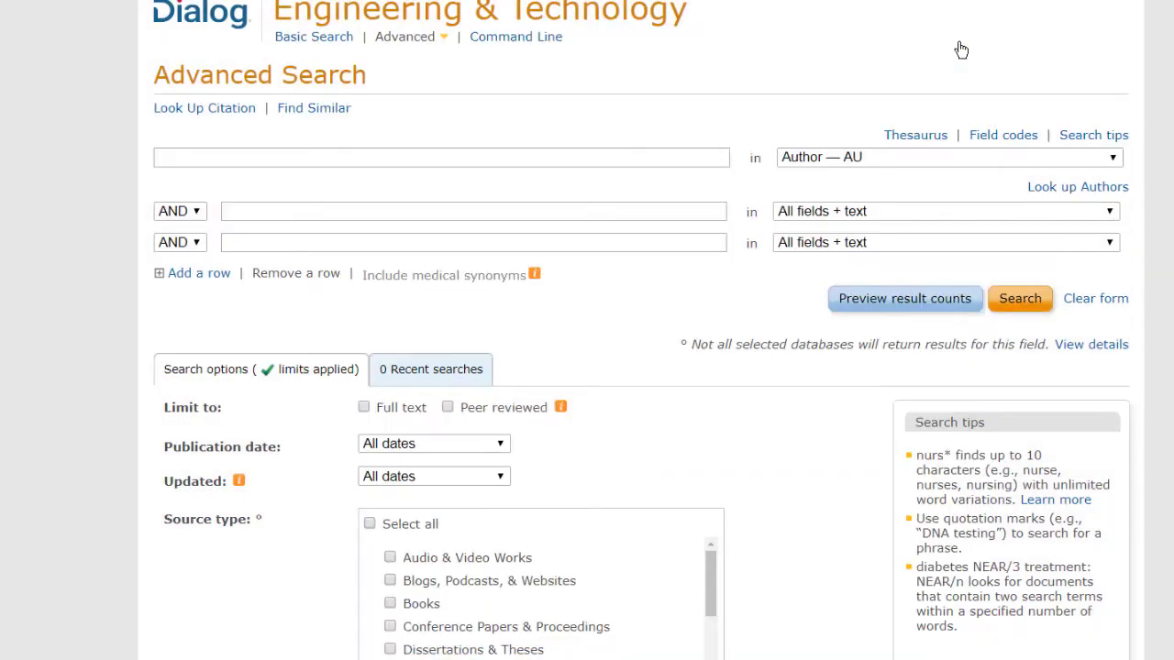
Switch to the Look Up Citation page and bring up its Look up Authors index
mouse_move(413, 51)
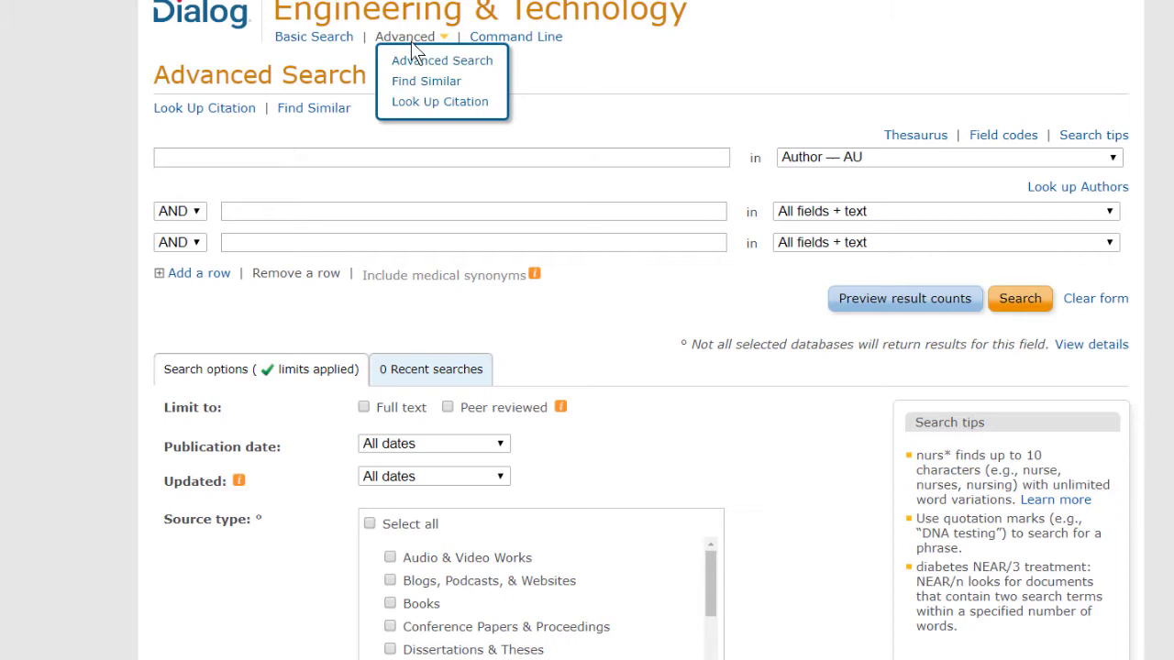
click(415, 111)
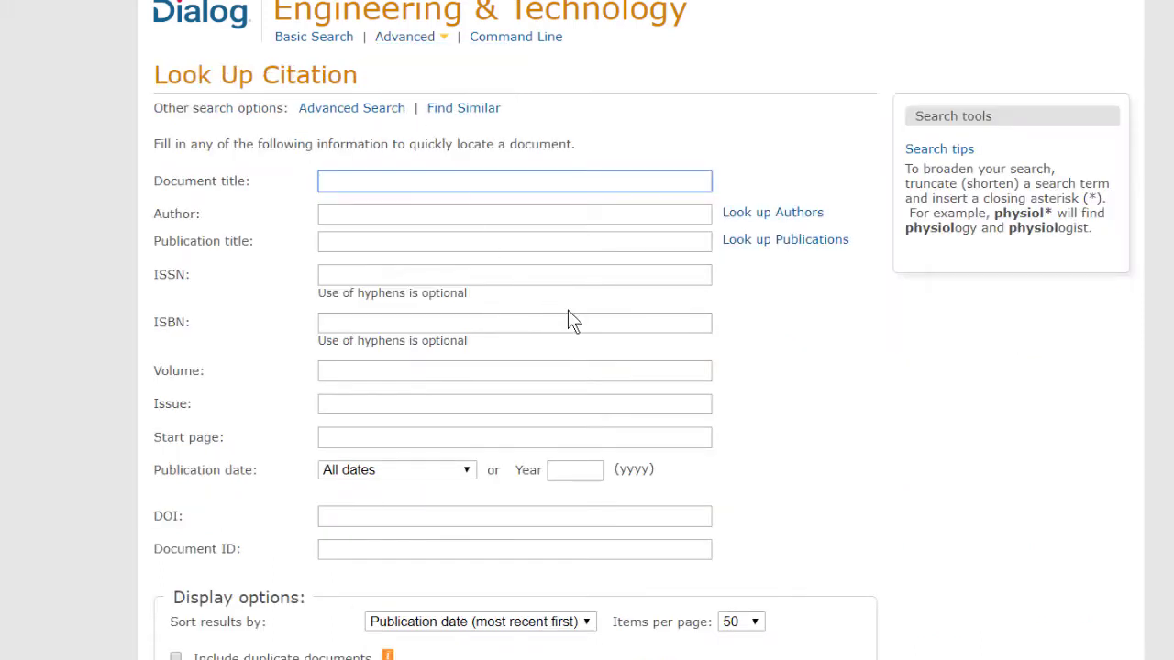
click(749, 214)
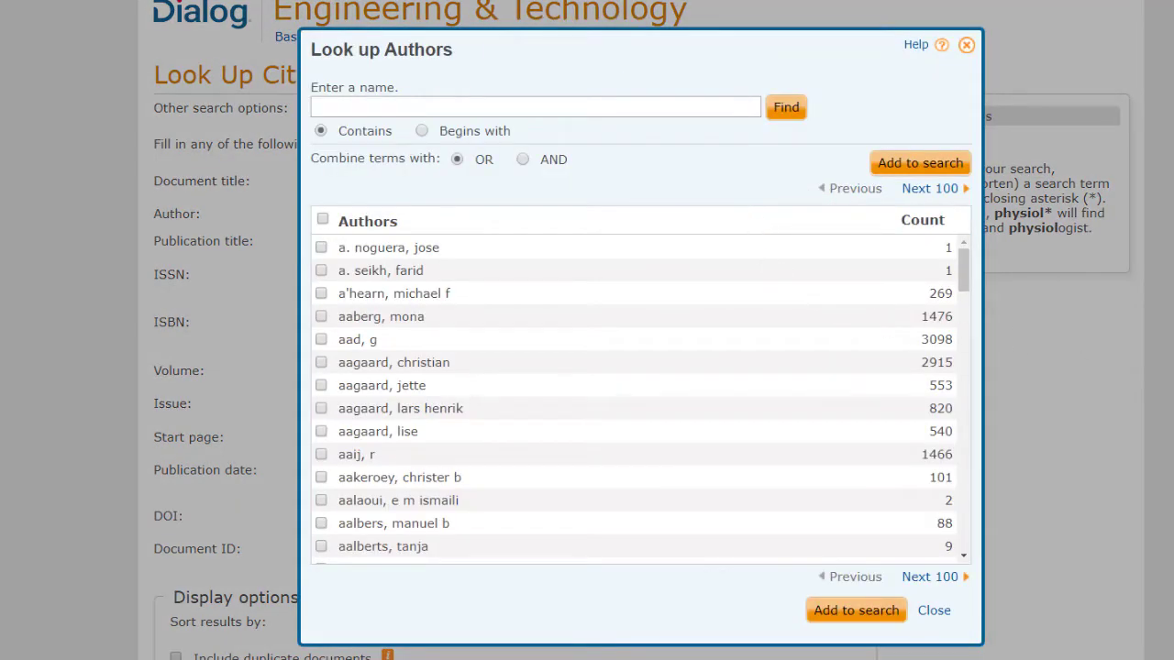
Look up the first author's surname and initial and browse the name variants with document counts
click(320, 109)
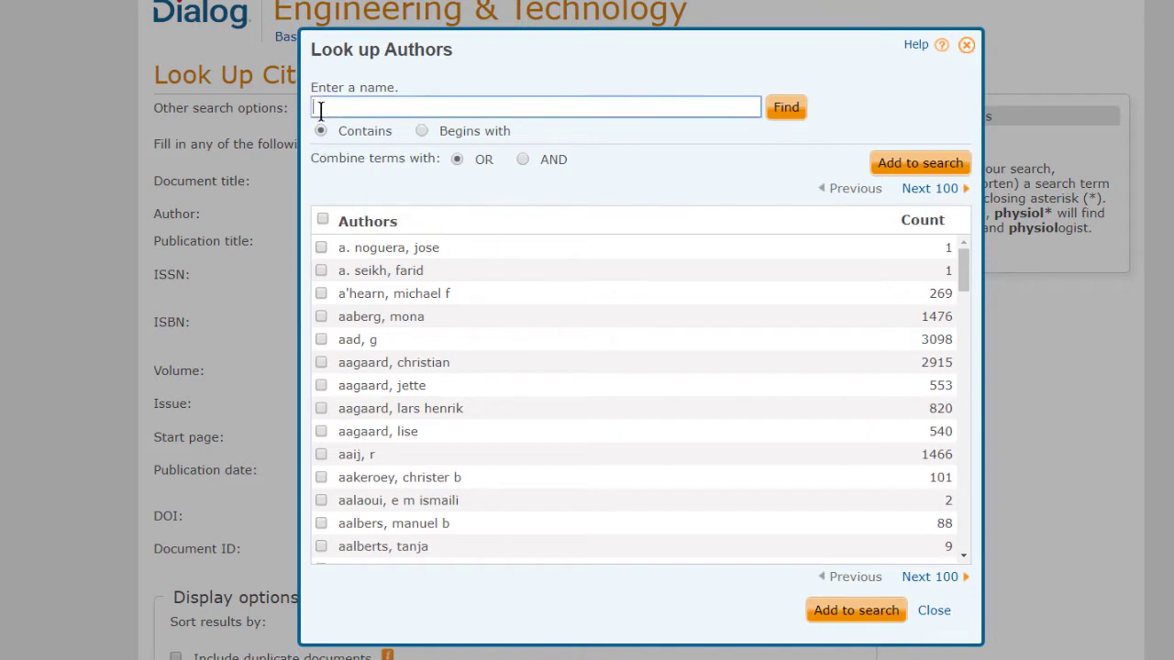
text(ten)
text(tzeri)
text(s )
text(m)
click(790, 115)
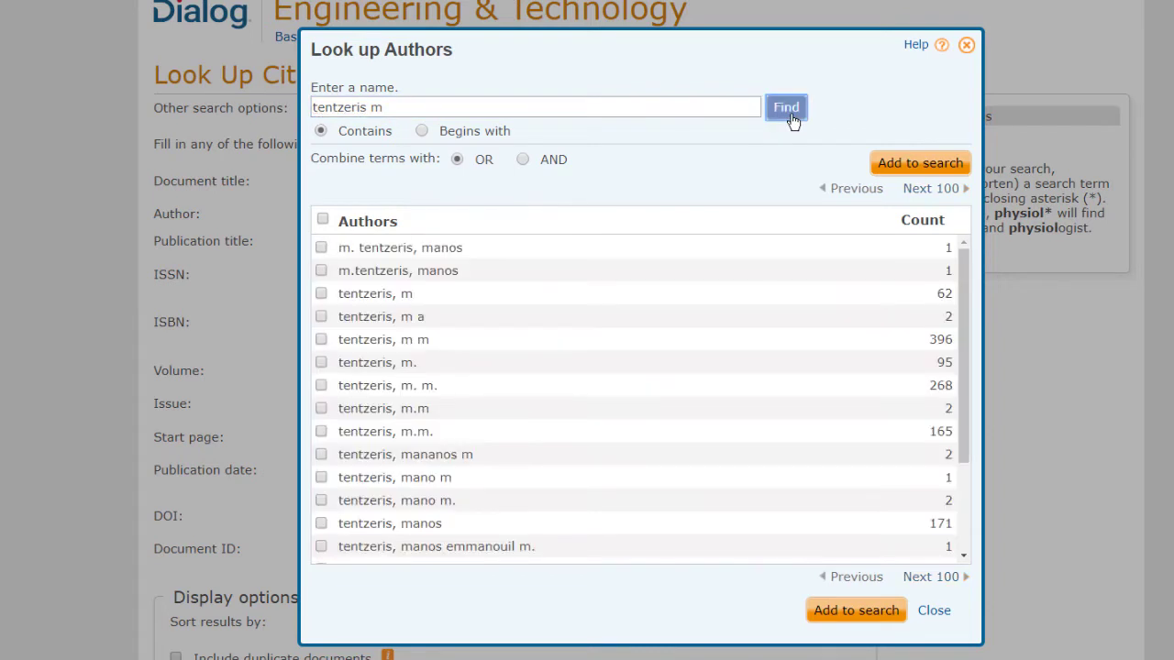
scroll(780, 279, down, 5)
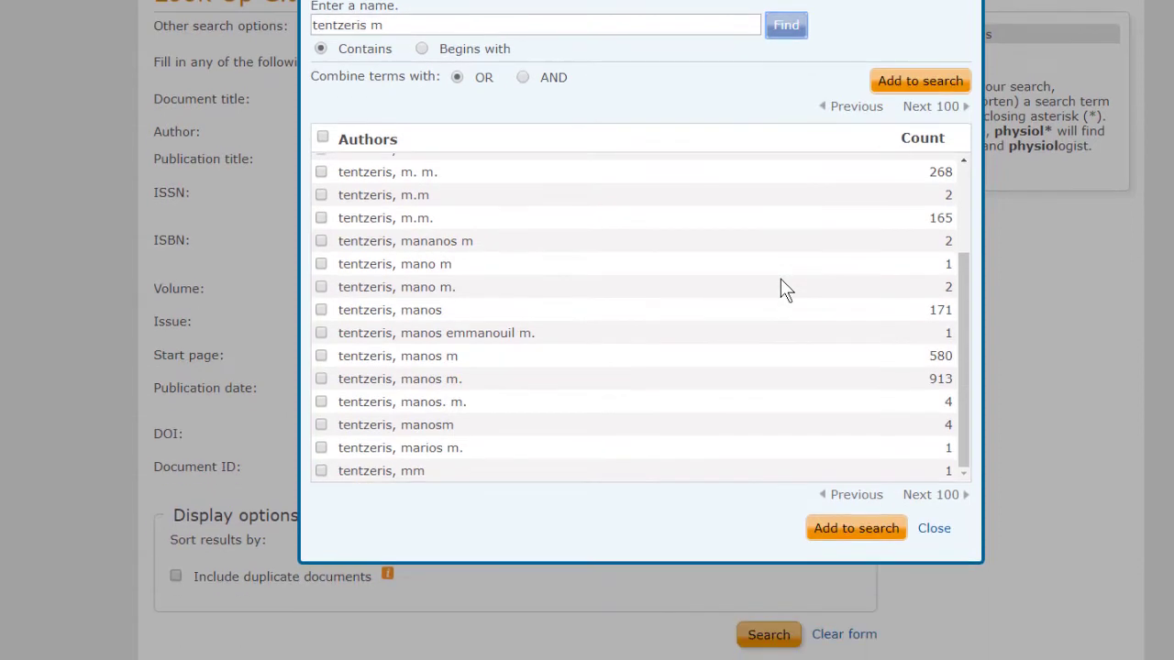
scroll(779, 277, down, 1)
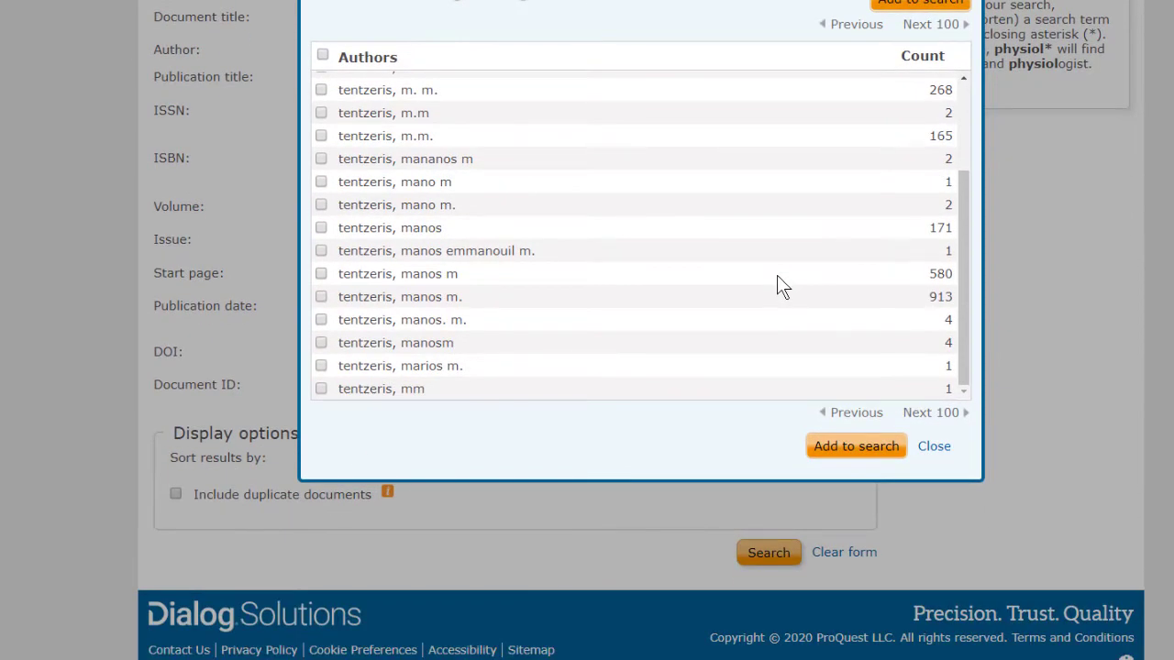
scroll(777, 275, up, 3)
scroll(777, 275, up, 1)
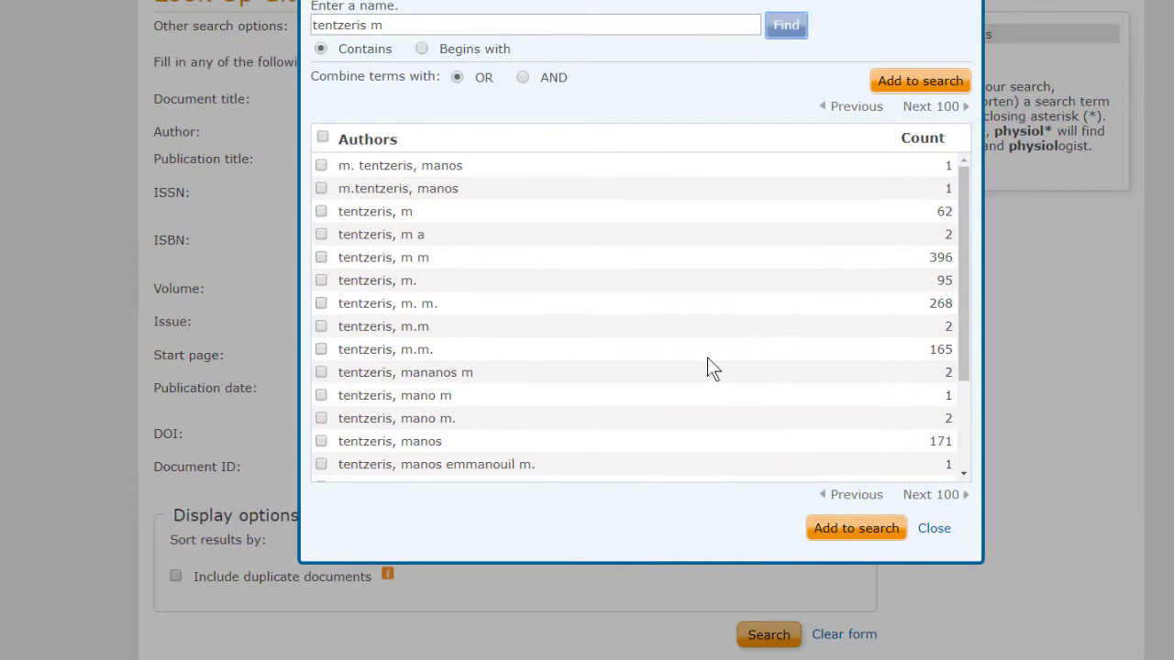
scroll(687, 445, down, 2)
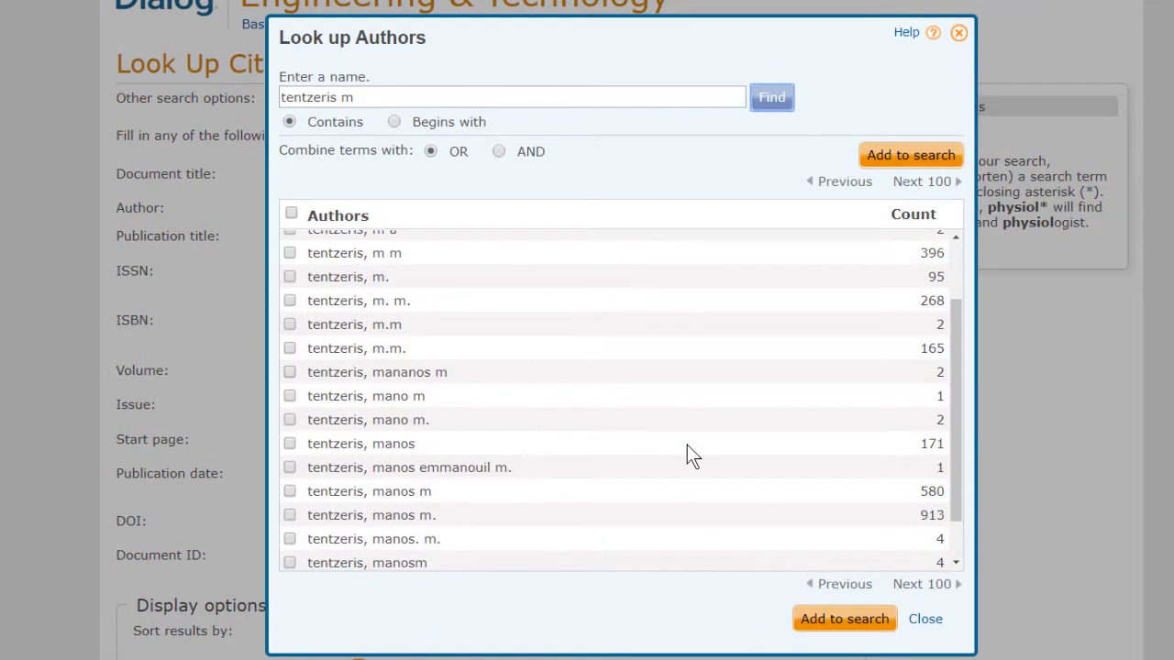
scroll(687, 445, down, 1)
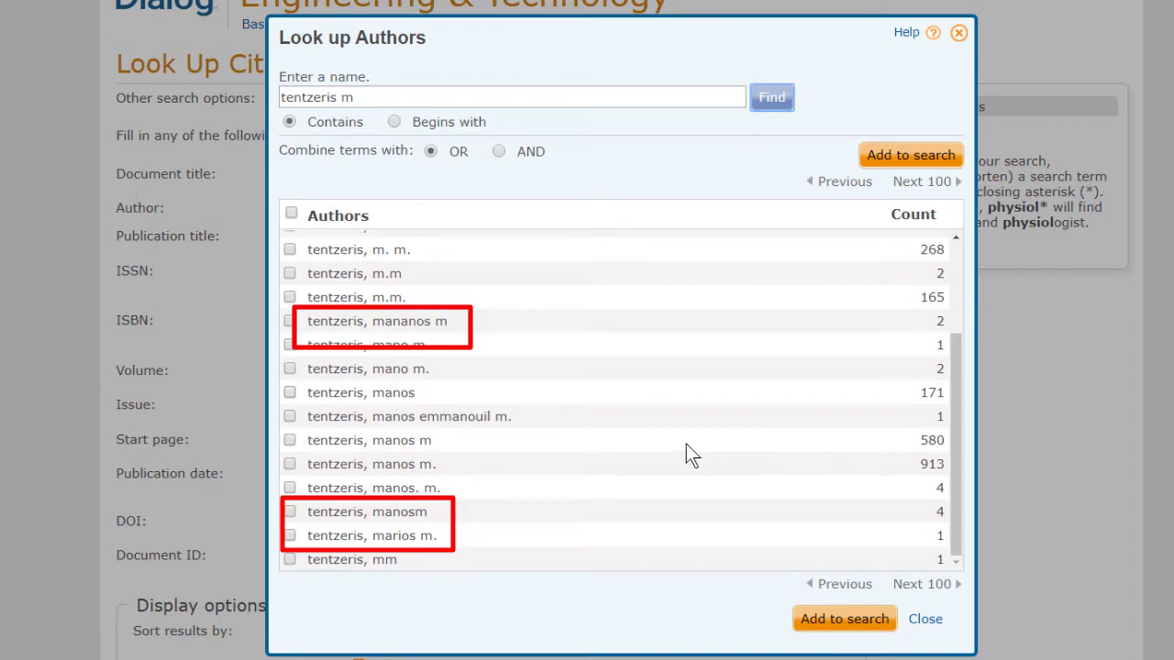
scroll(686, 444, up, 3)
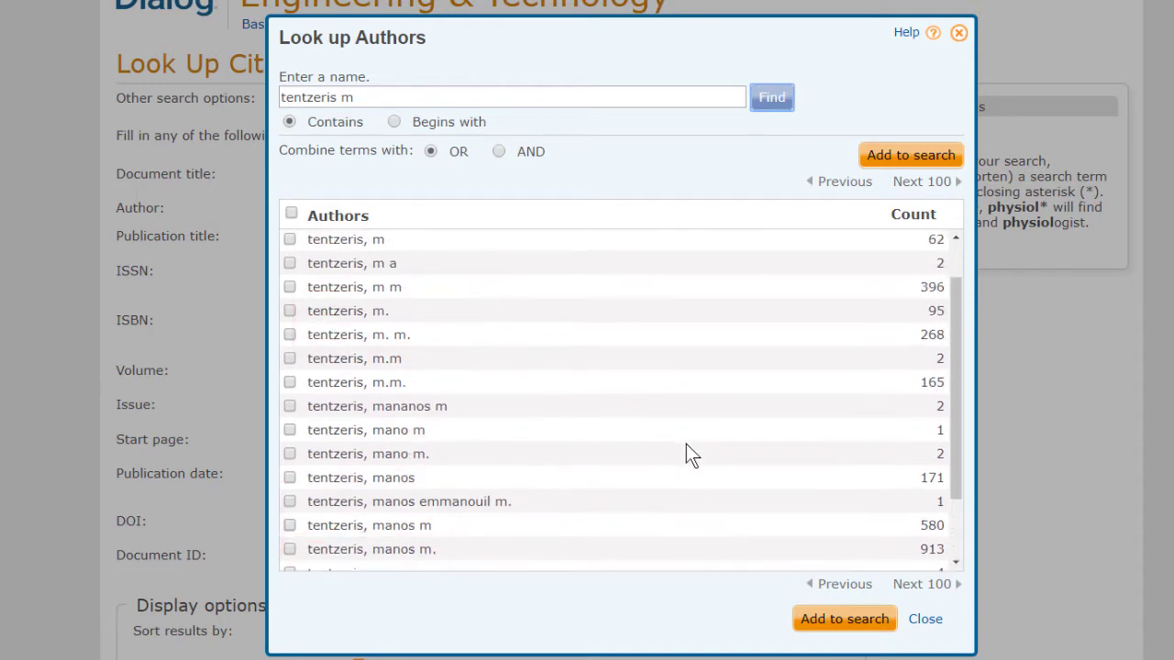
scroll(686, 444, up, 1)
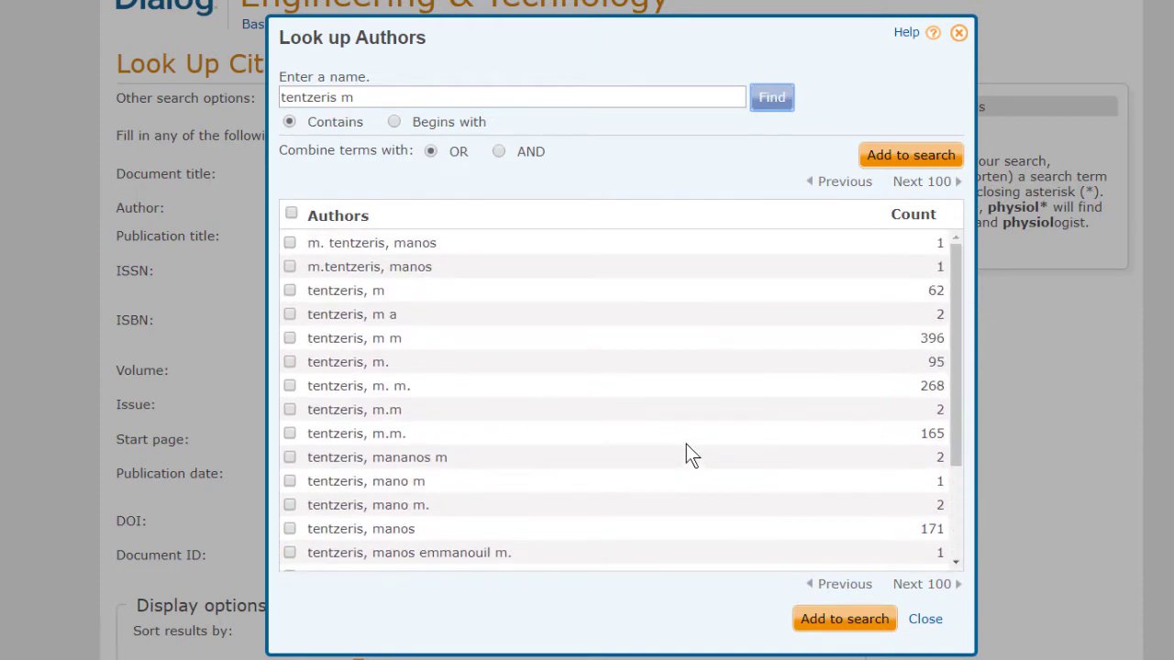
Test single name-variant checkboxes, then tick the Authors header to select all 20 variants
click(287, 315)
click(286, 381)
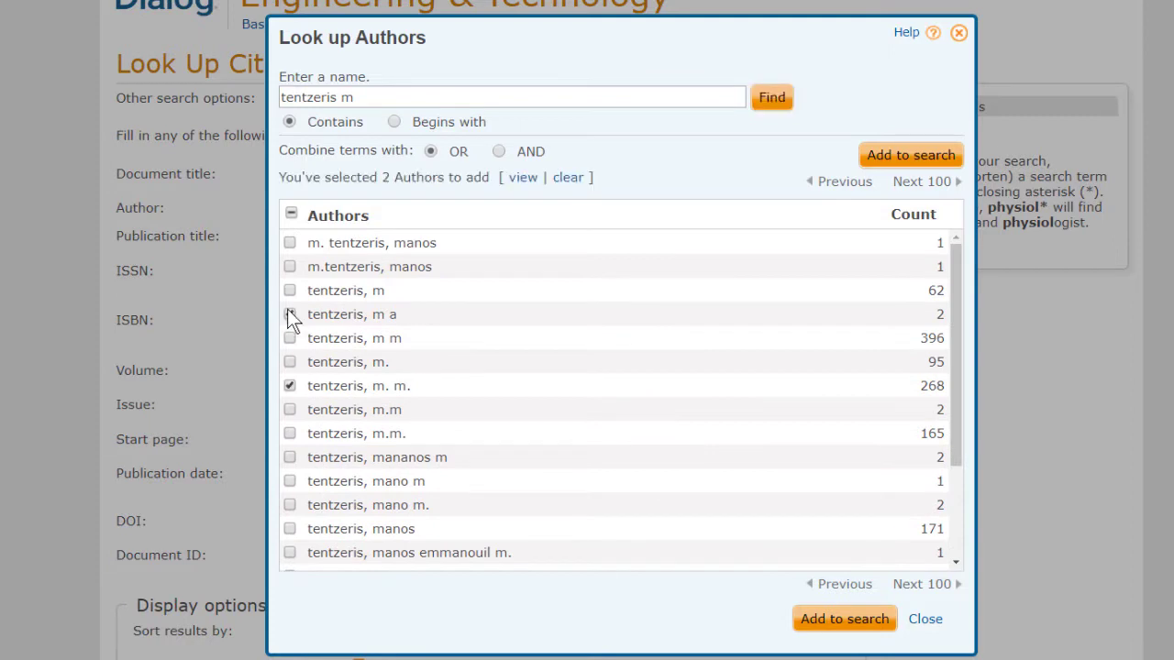
click(289, 314)
click(289, 385)
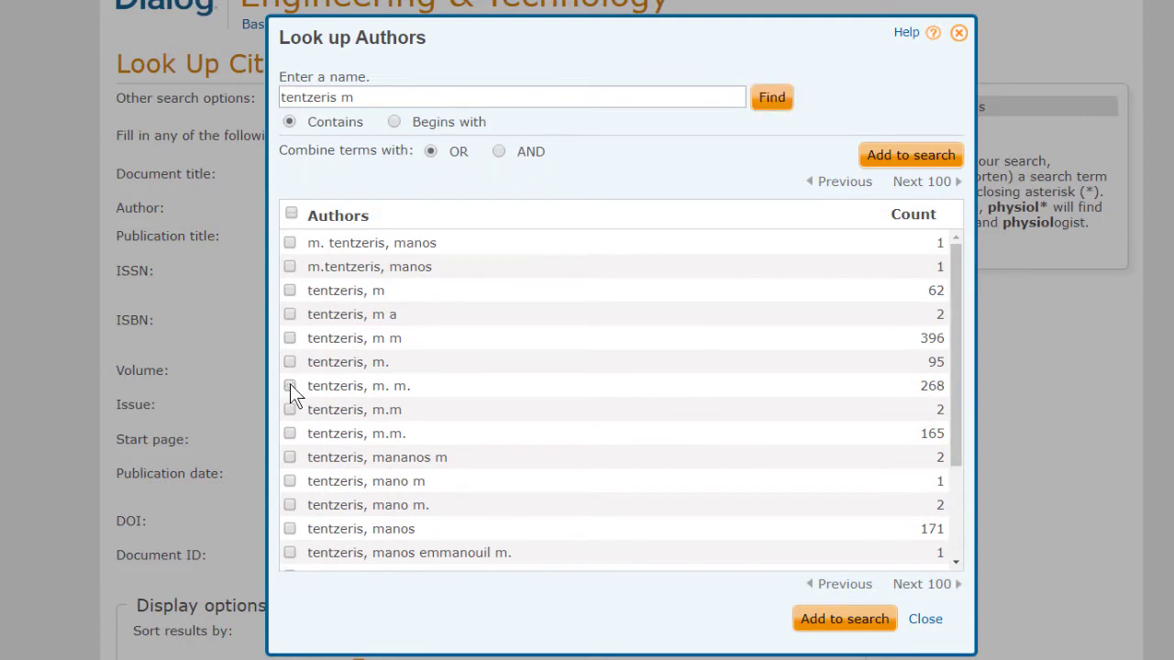
click(292, 213)
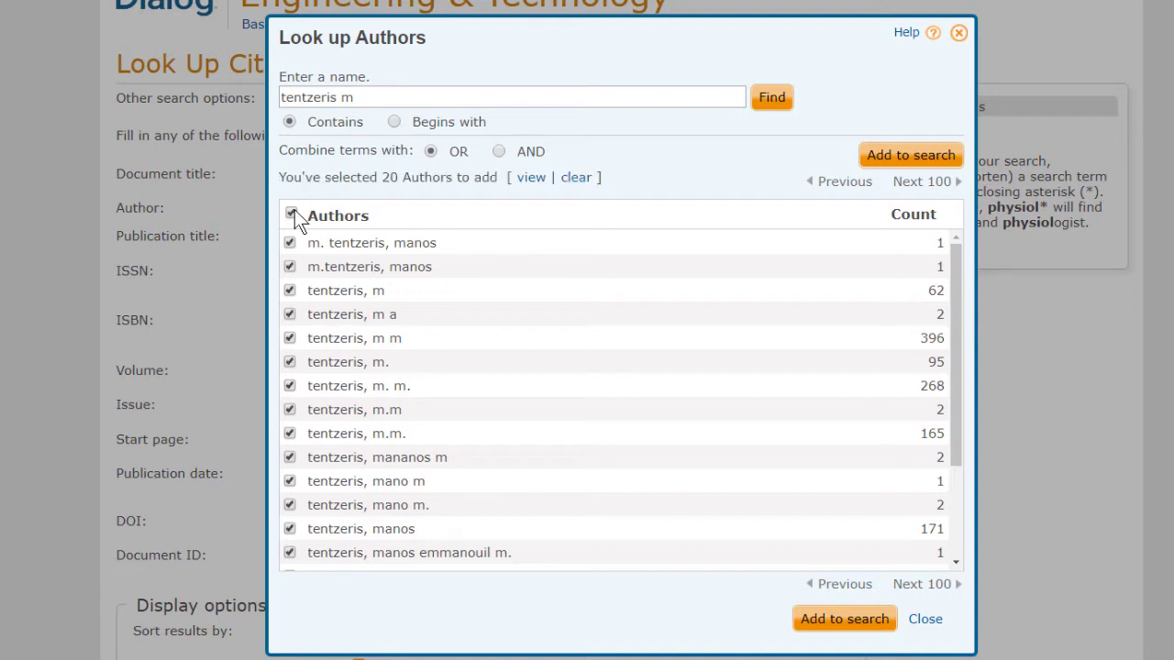
Add the 20 name variants to the citation form and search, returning 1355 results
click(801, 621)
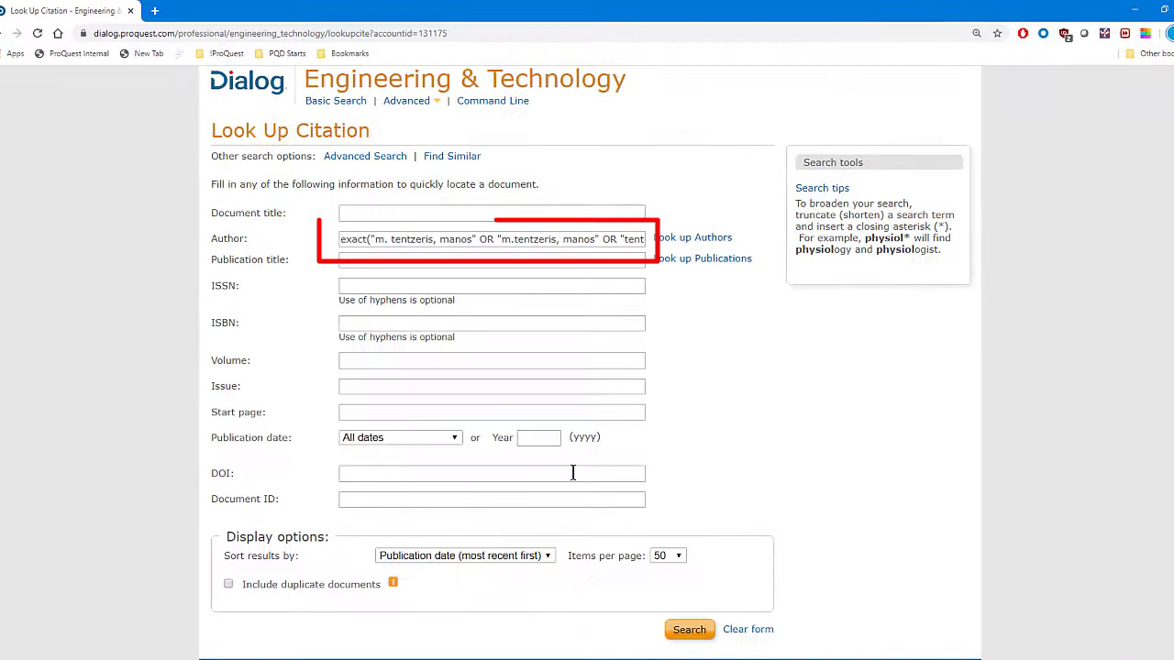
click(683, 638)
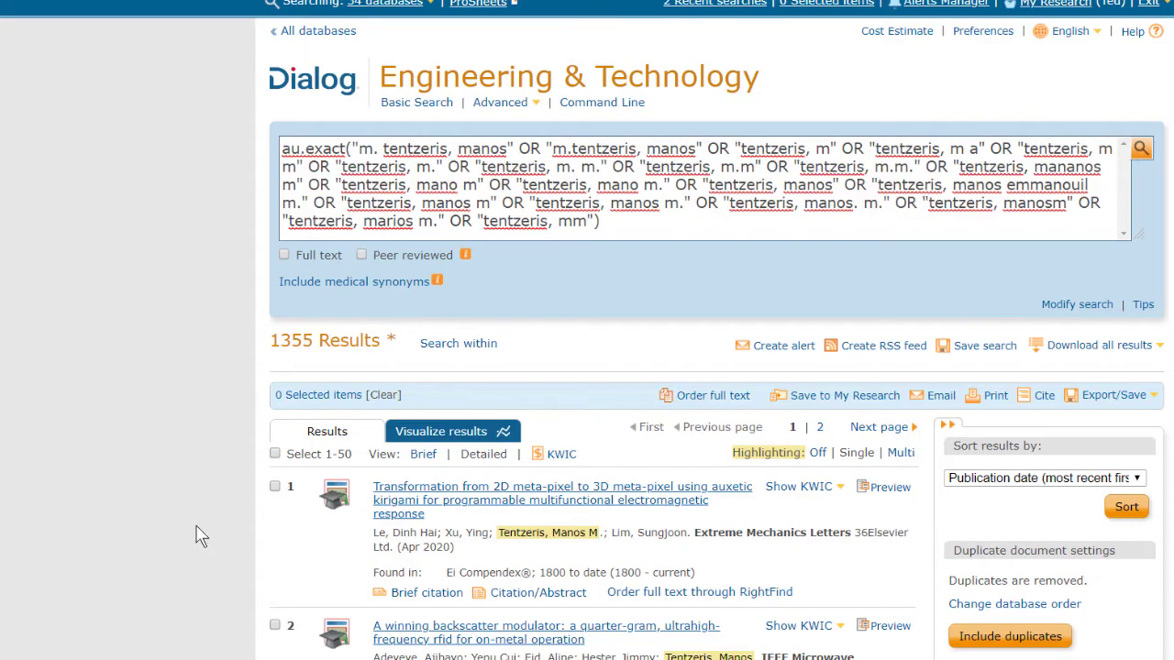
scroll(278, 553, down, 10)
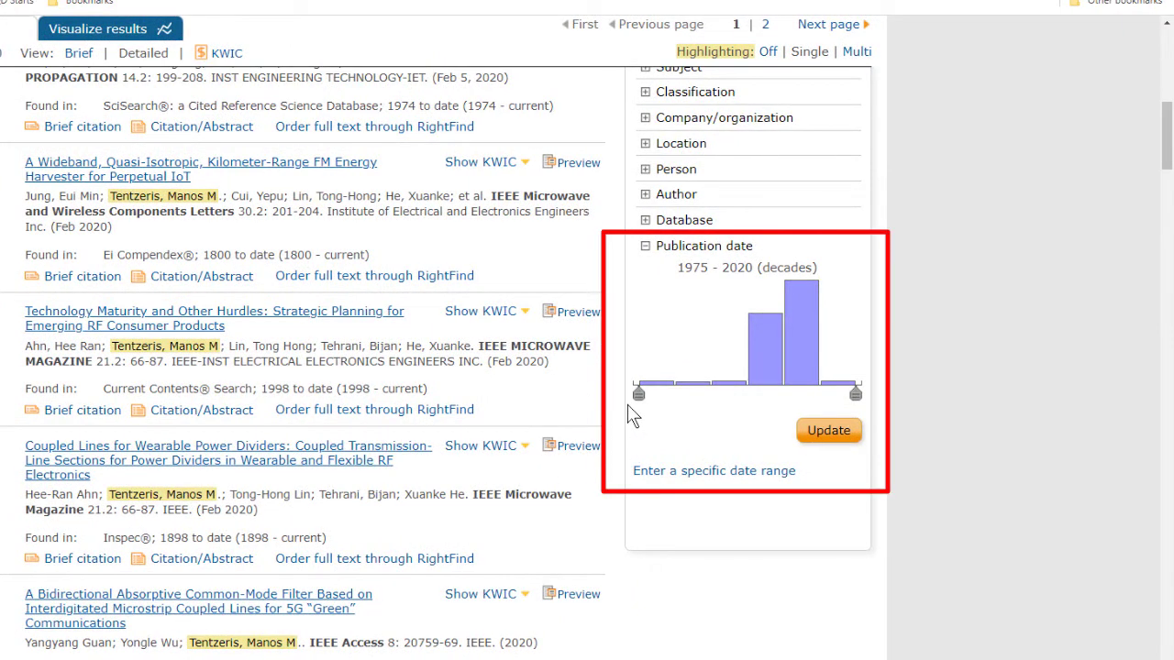
mouse_move(640, 400)
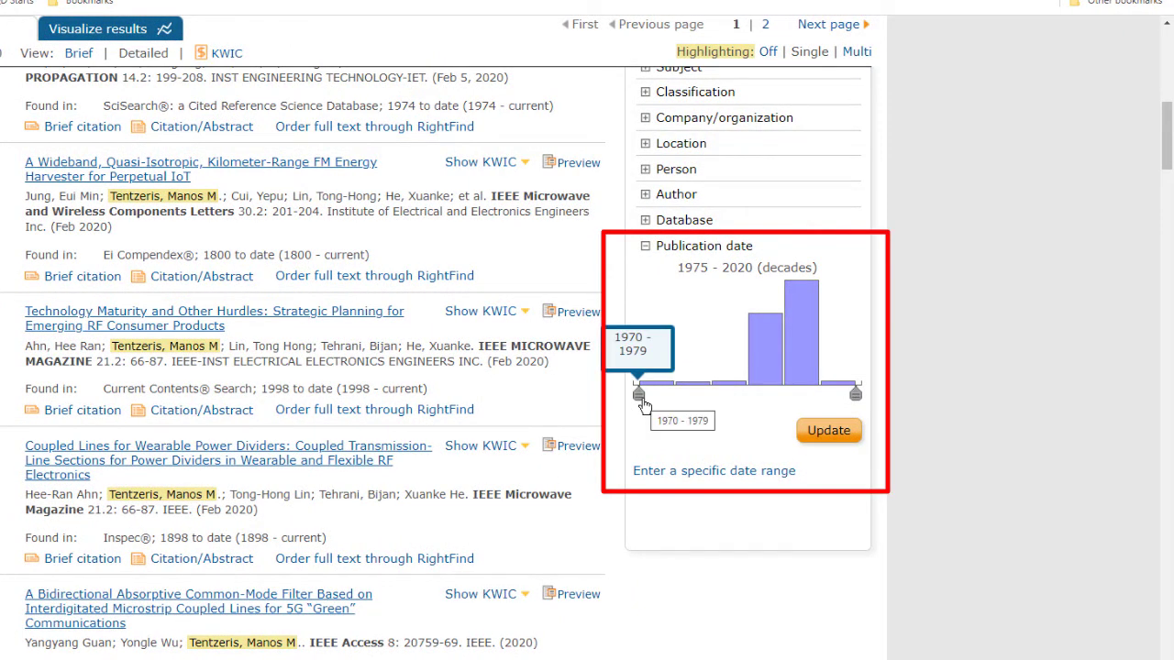
drag(642, 401, 742, 400)
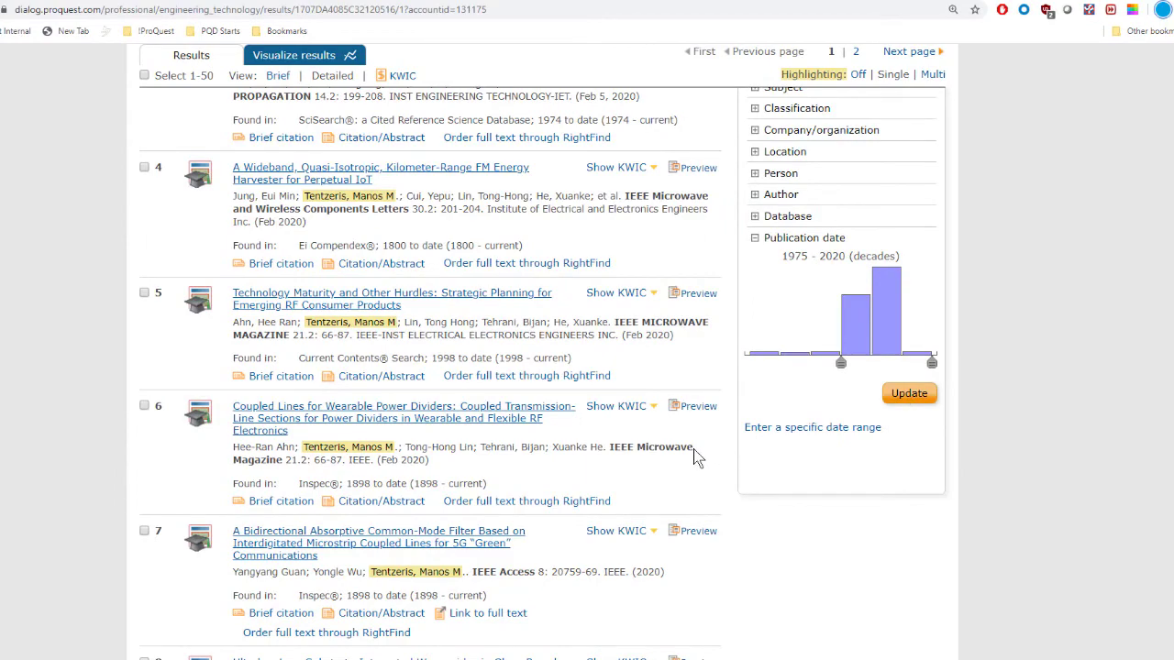
scroll(697, 456, up, 8)
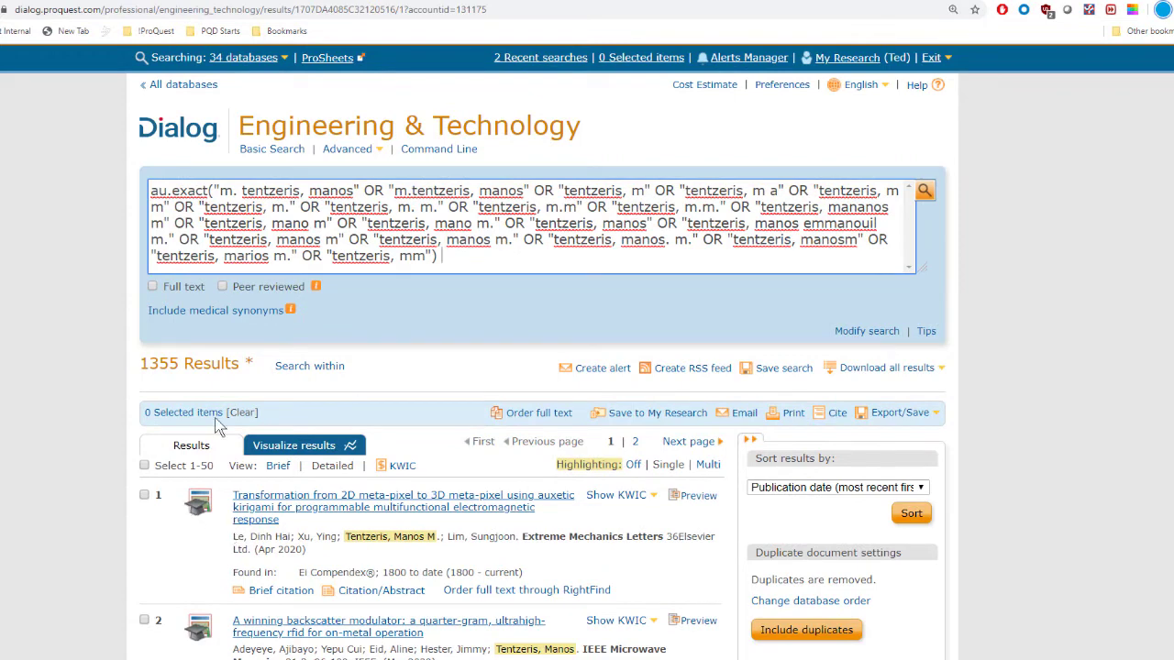
key(End)
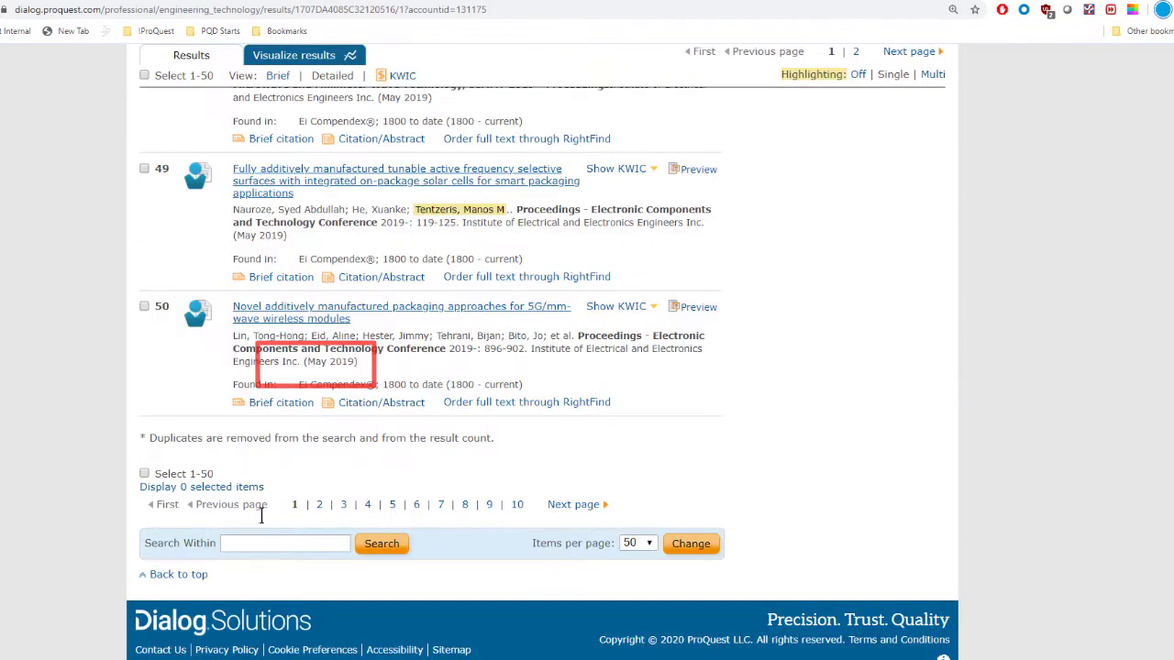
click(262, 542)
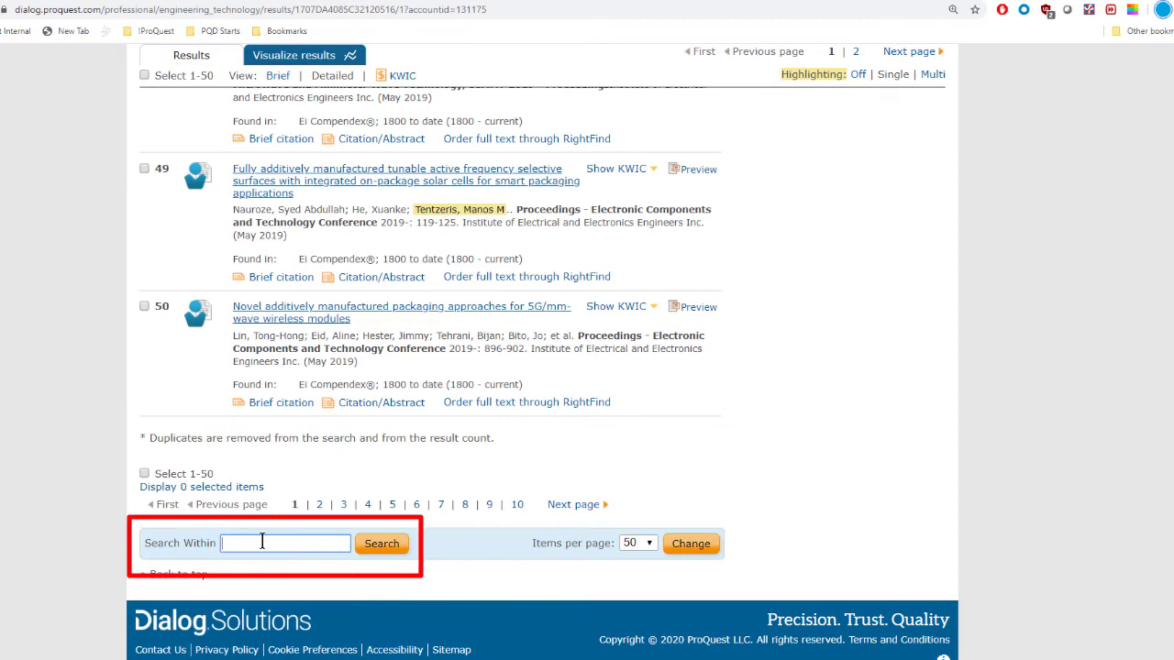
text(rfid)
key(BackSpace)
key(BackSpace)
key(BackSpace)
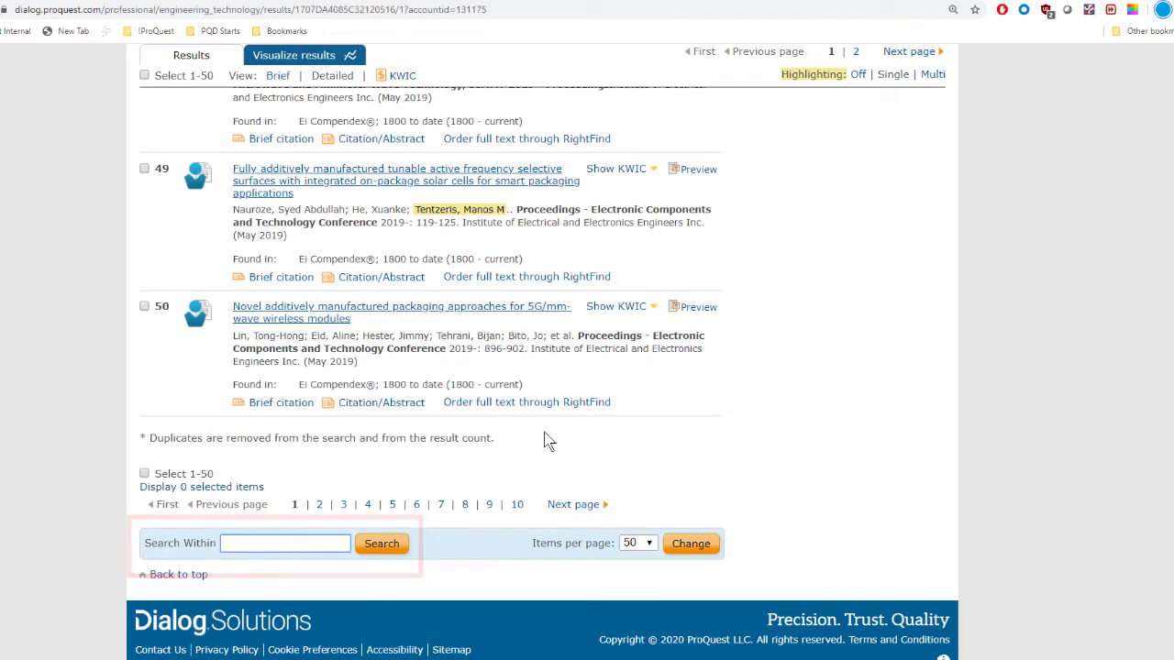
key(Home)
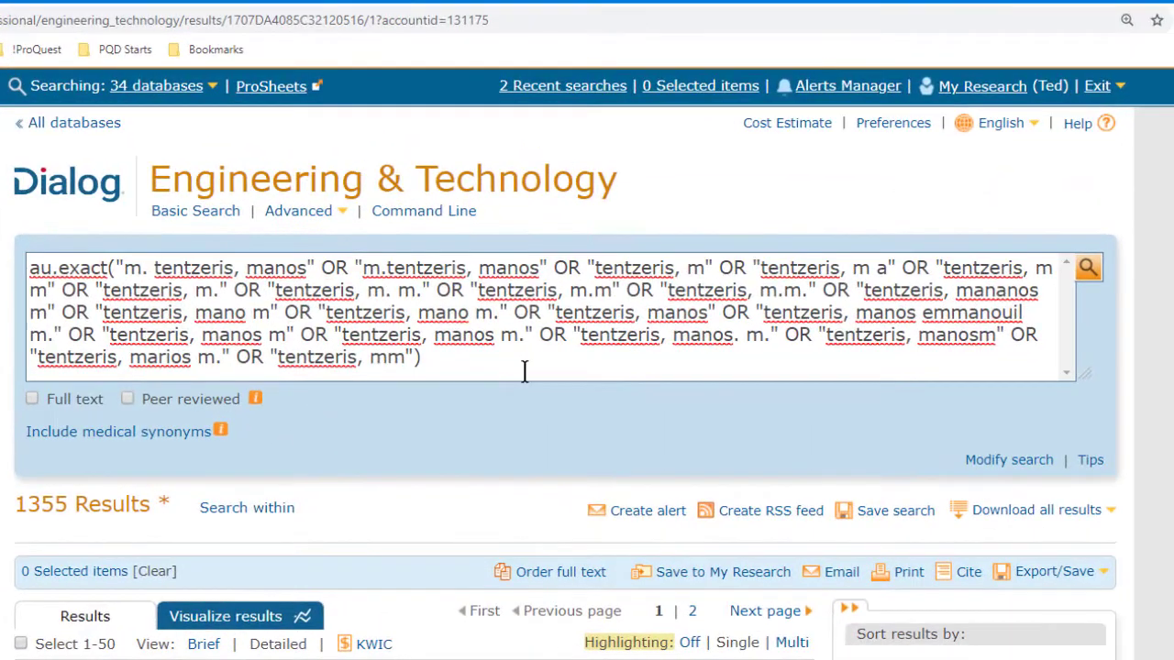
Append and (RFID or "RF module*") to the author query and rerun it for 412 results
click(525, 371)
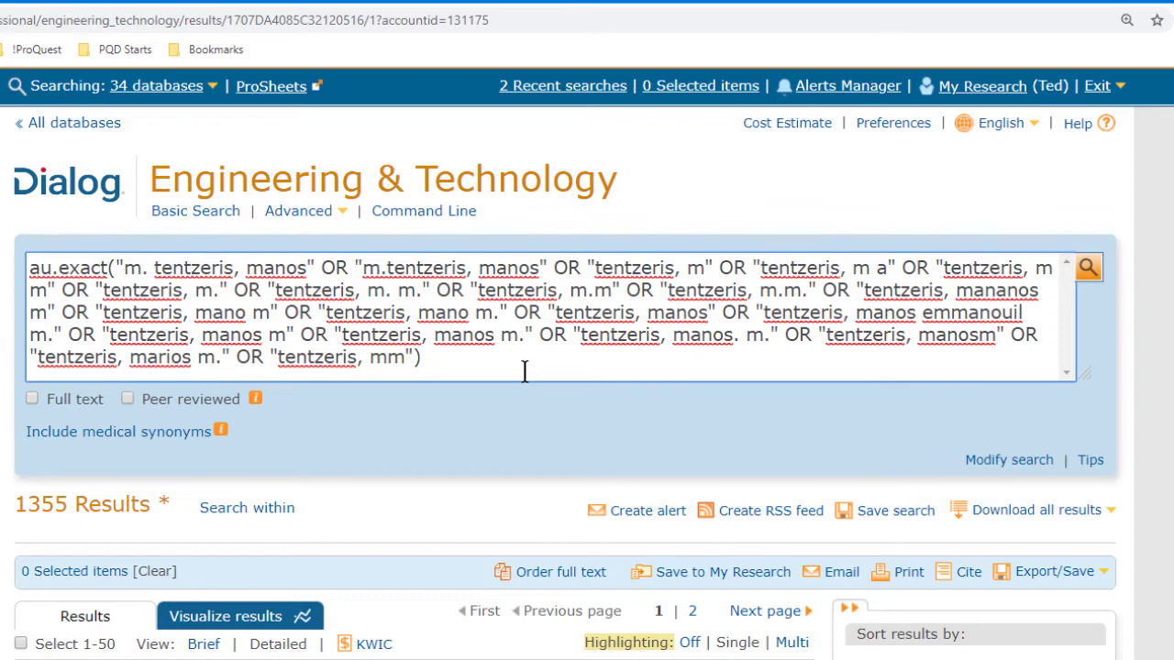
text(and (RFID or “RF module*”))
click(1086, 268)
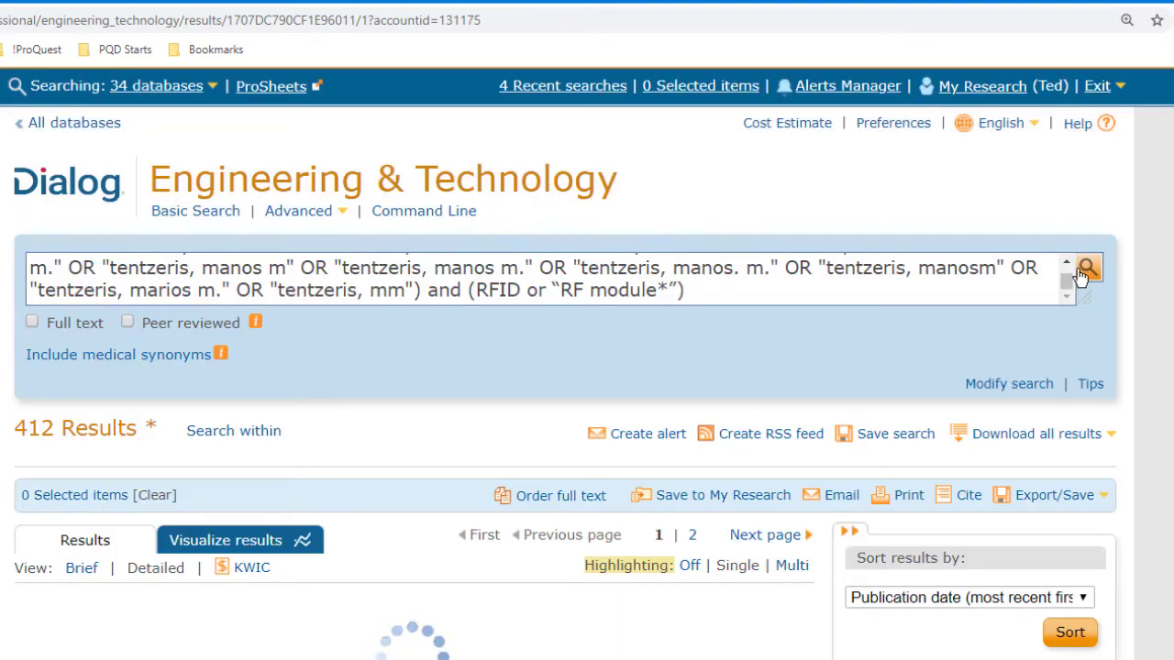
click(677, 291)
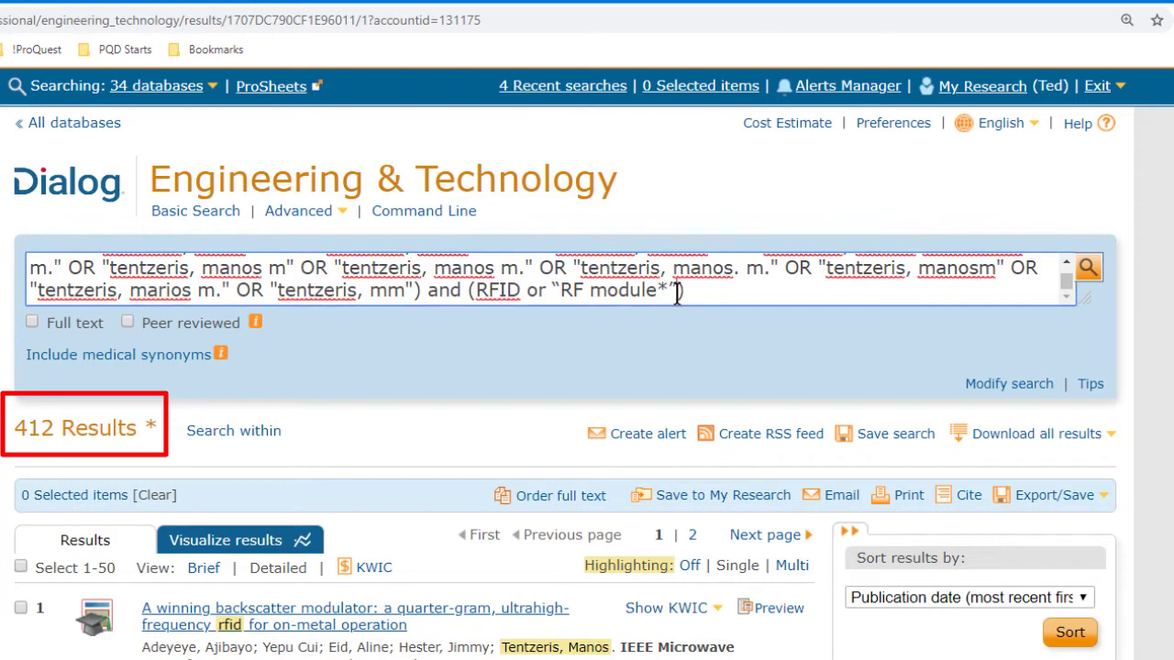
Insert or af("georgia inst*") into the topic clause and rerun, giving 1134 results
text(or )
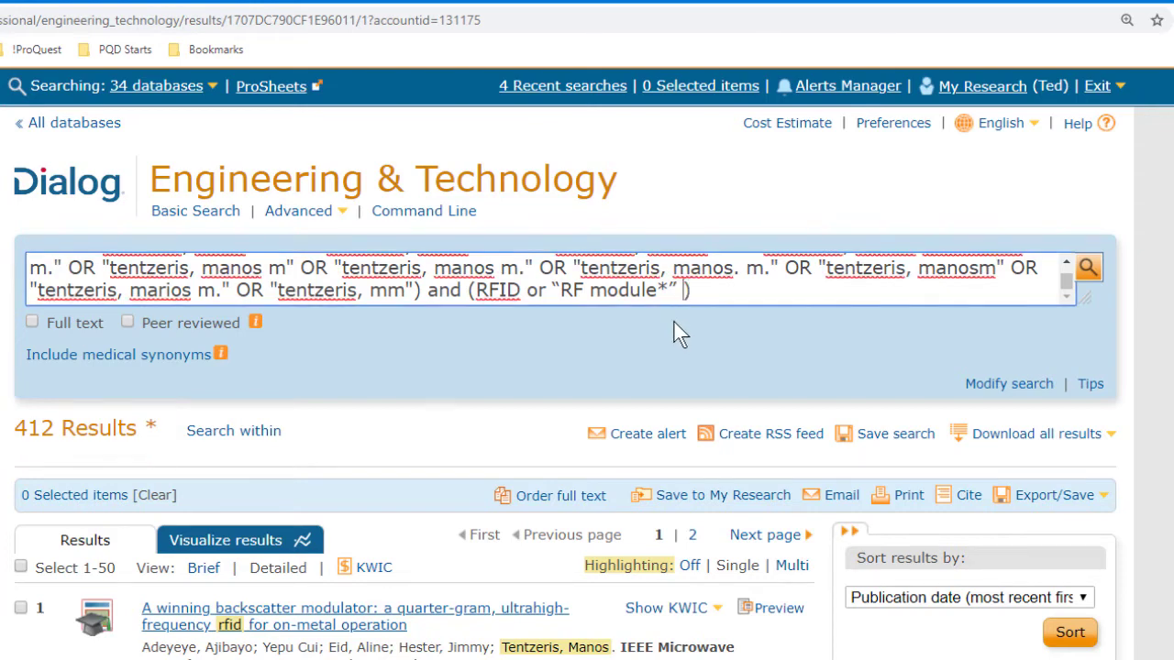
text(af()
text("ge)
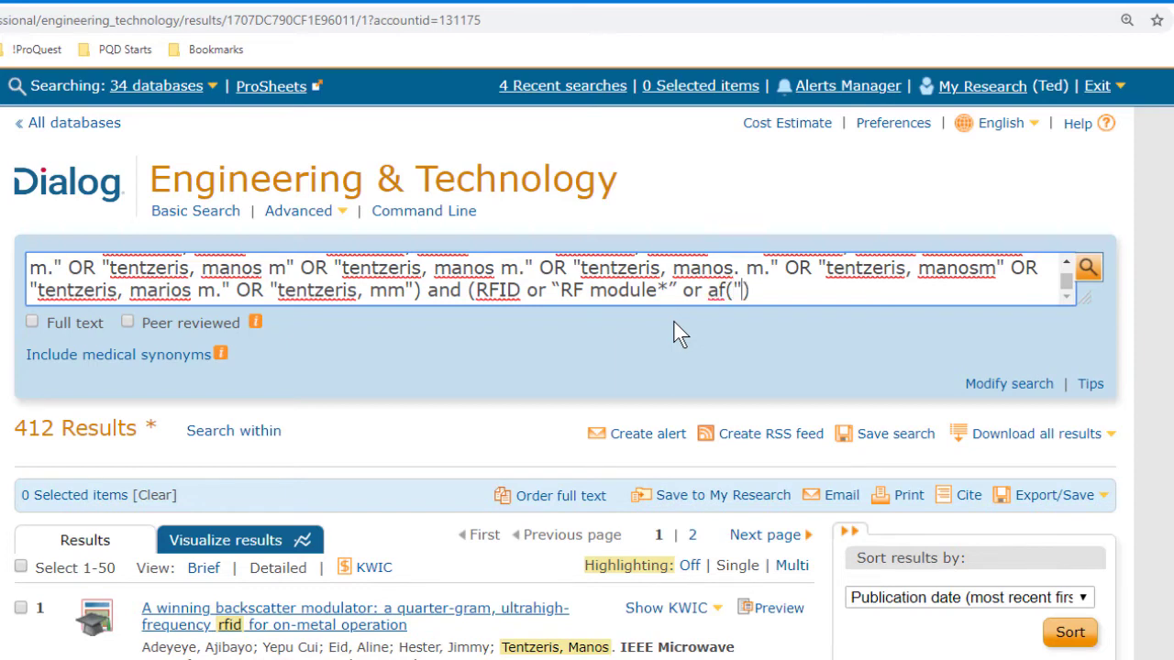
text(orgia )
text(inst*)
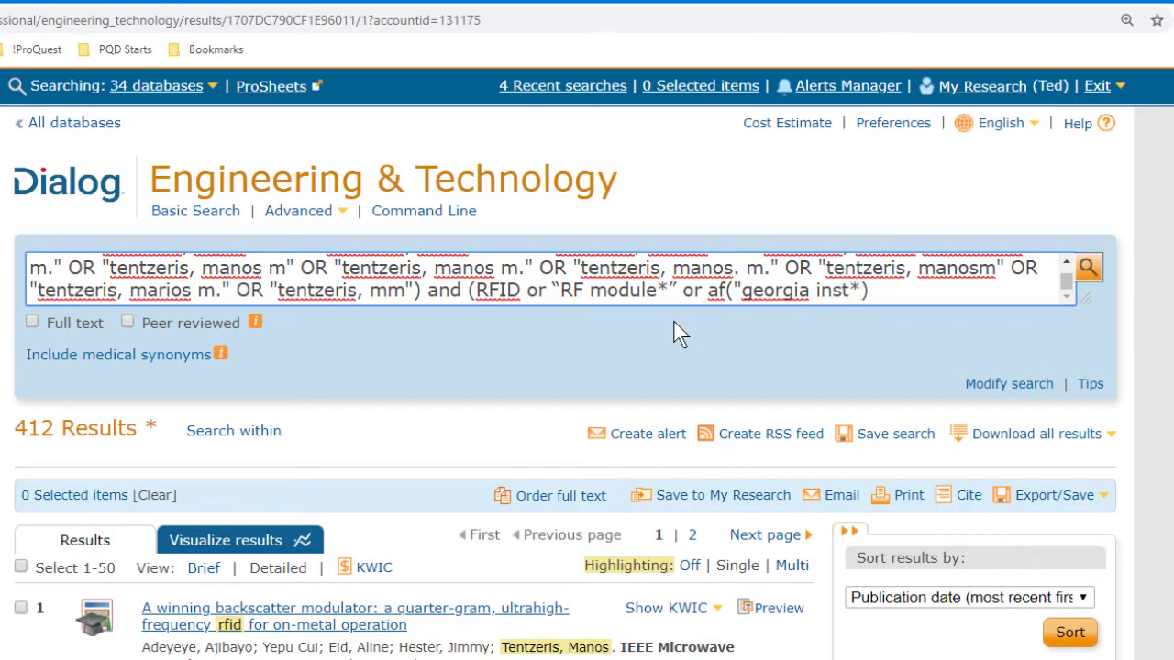
text(")
key(End)
text())
mouse_move(1084, 298)
mouse_down()
mouse_move(1105, 409)
mouse_move(1092, 384)
mouse_up()
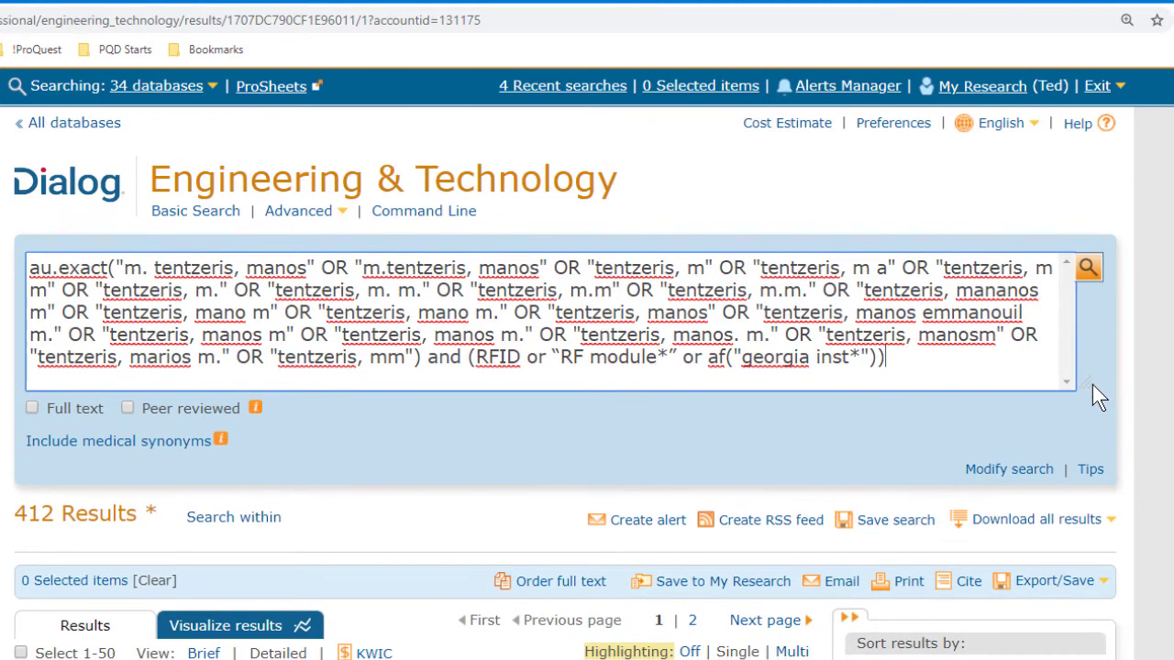
click(1090, 274)
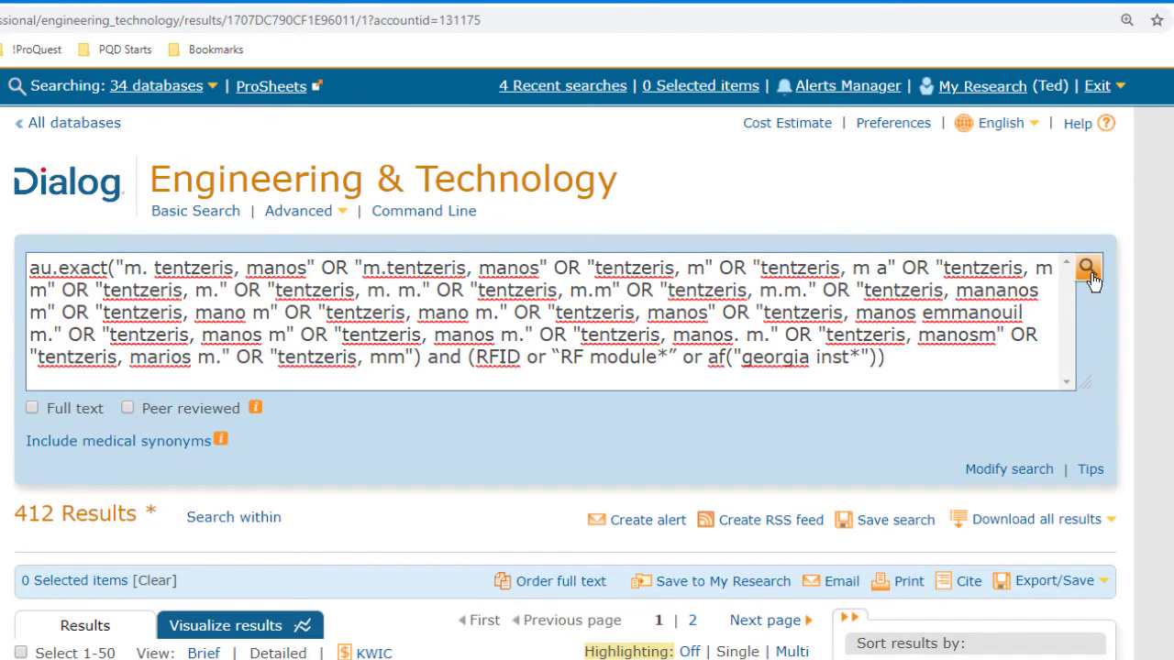
click(1090, 274)
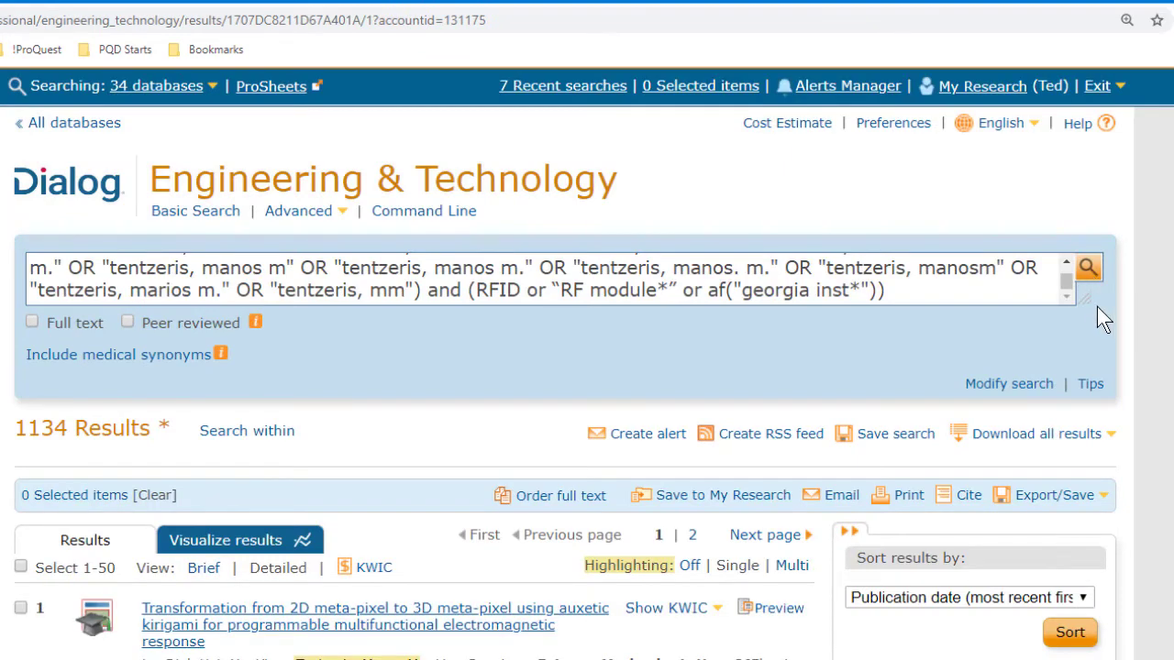
Enlarge the query box to read the full author, topic and Georgia Inst* affiliation query
drag(1088, 299, 1105, 399)
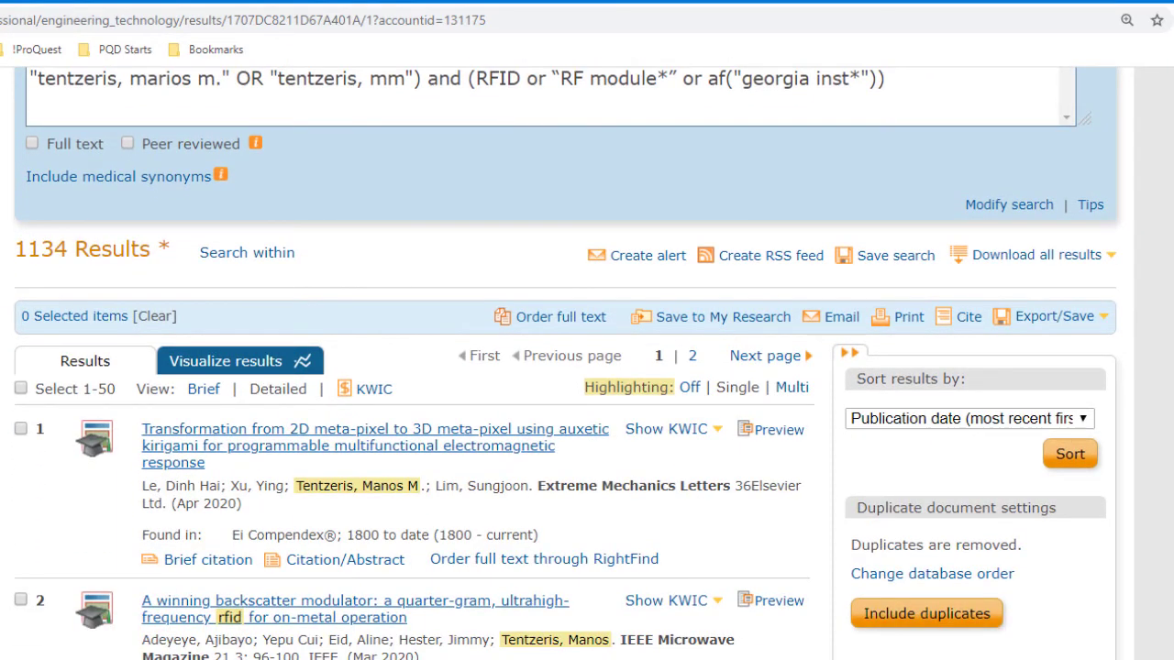
scroll(566, 367, up, 2)
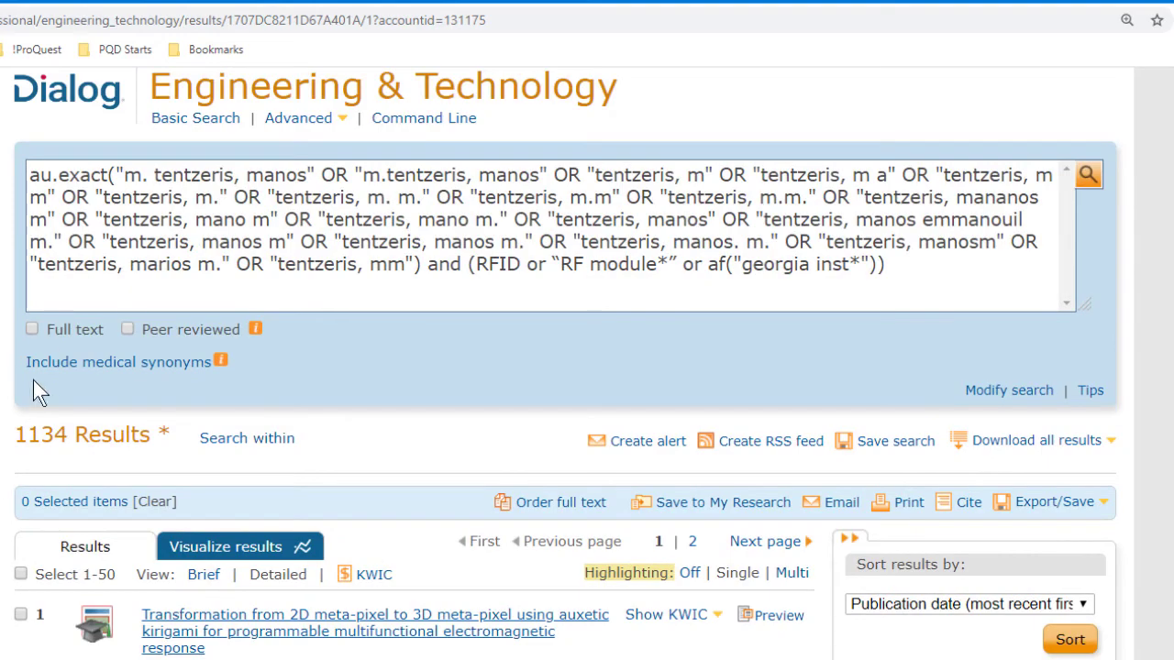
Change au.exact to fau.exact and rerun the query, narrowing the results to 45
click(32, 174)
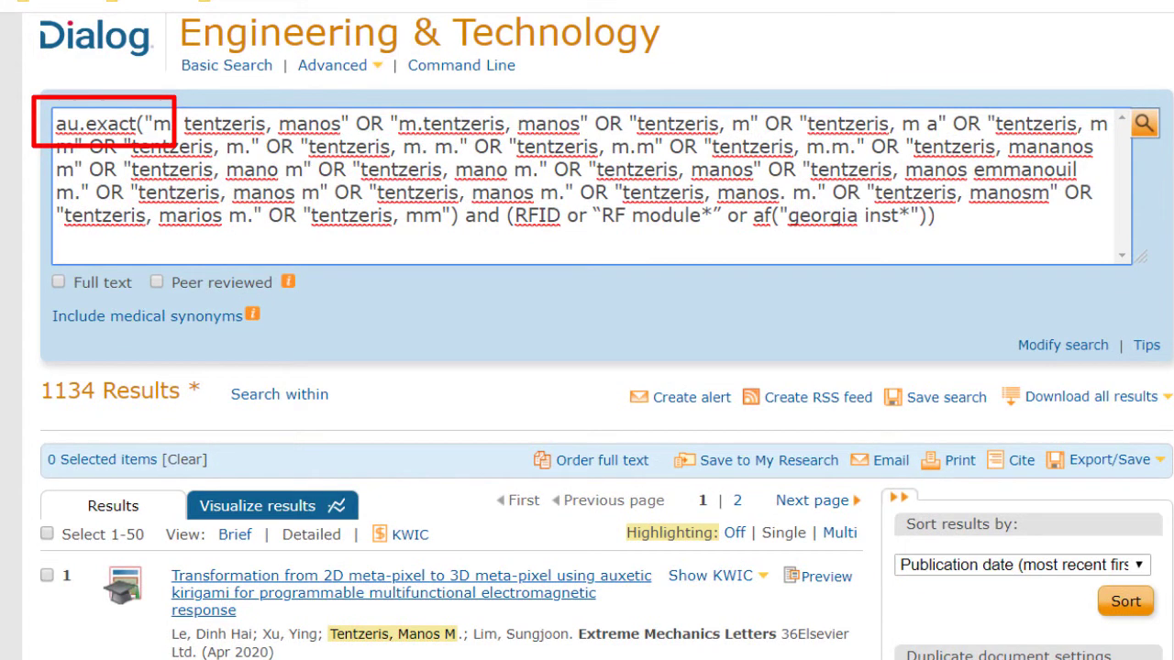
text(f)
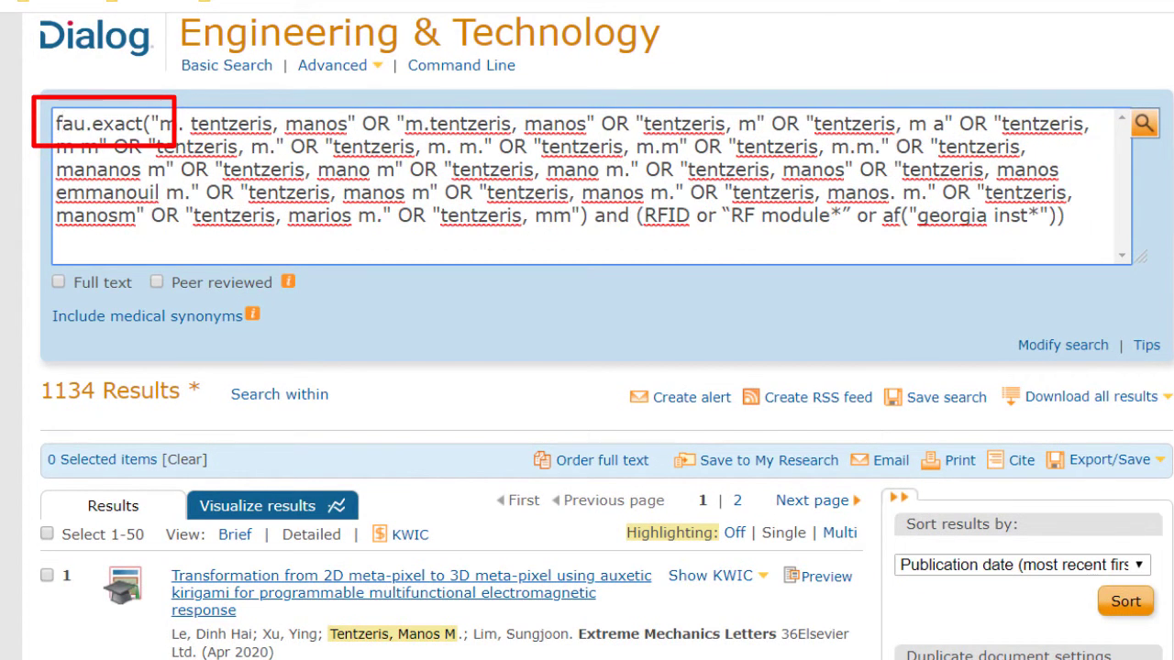
click(1142, 125)
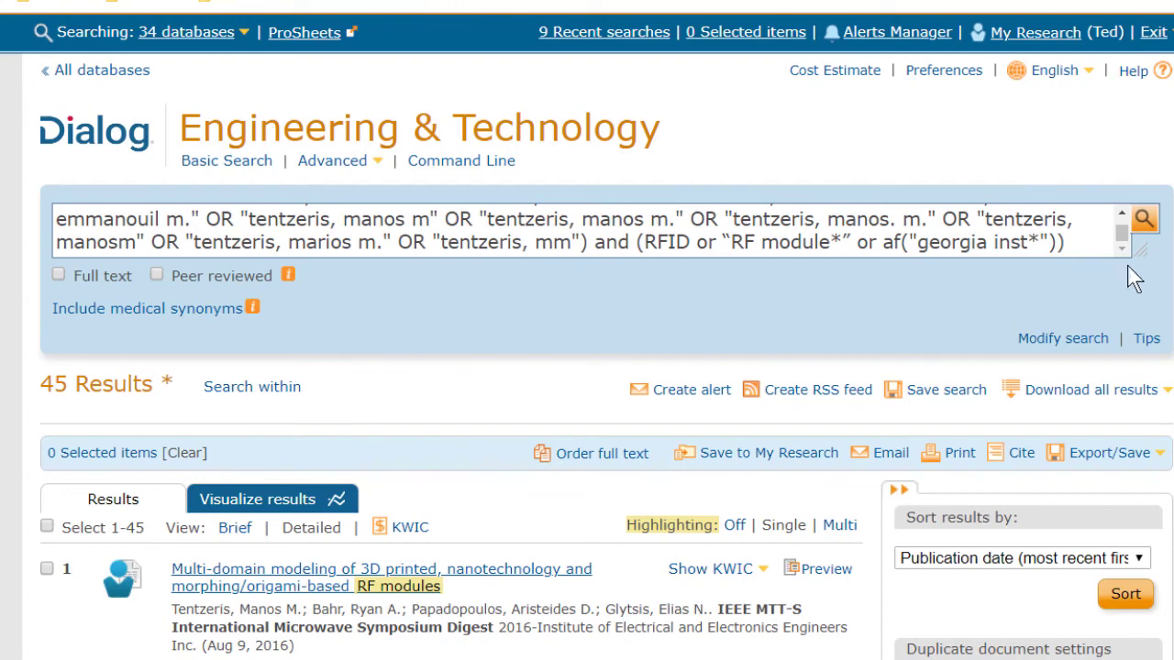
drag(1140, 250, 1157, 391)
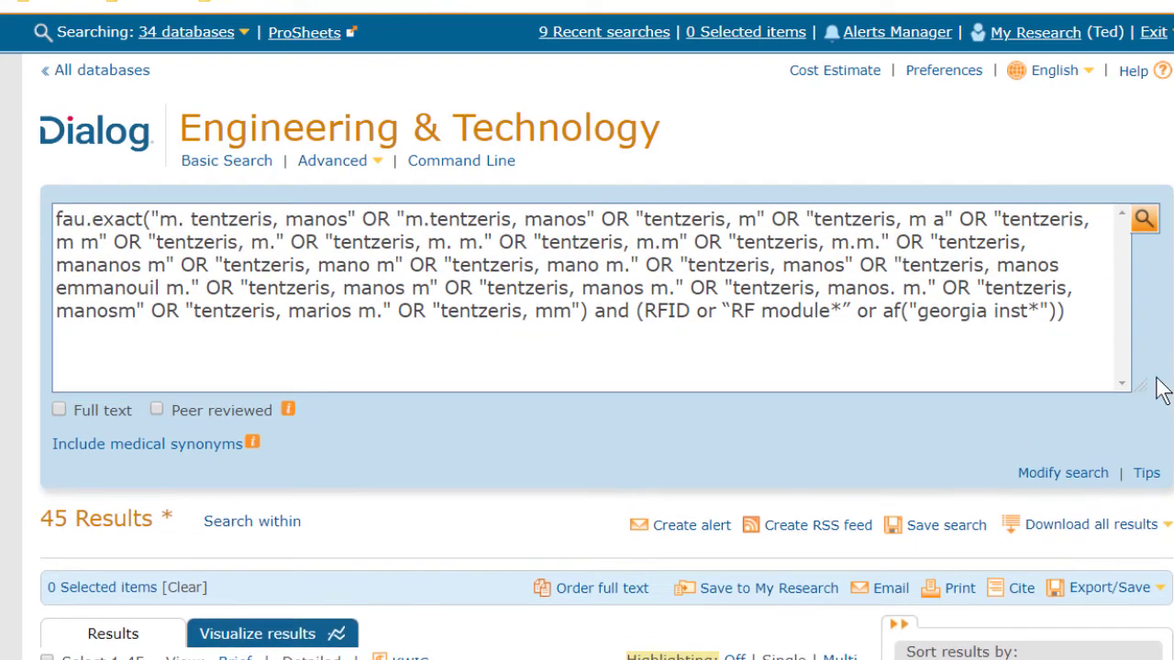